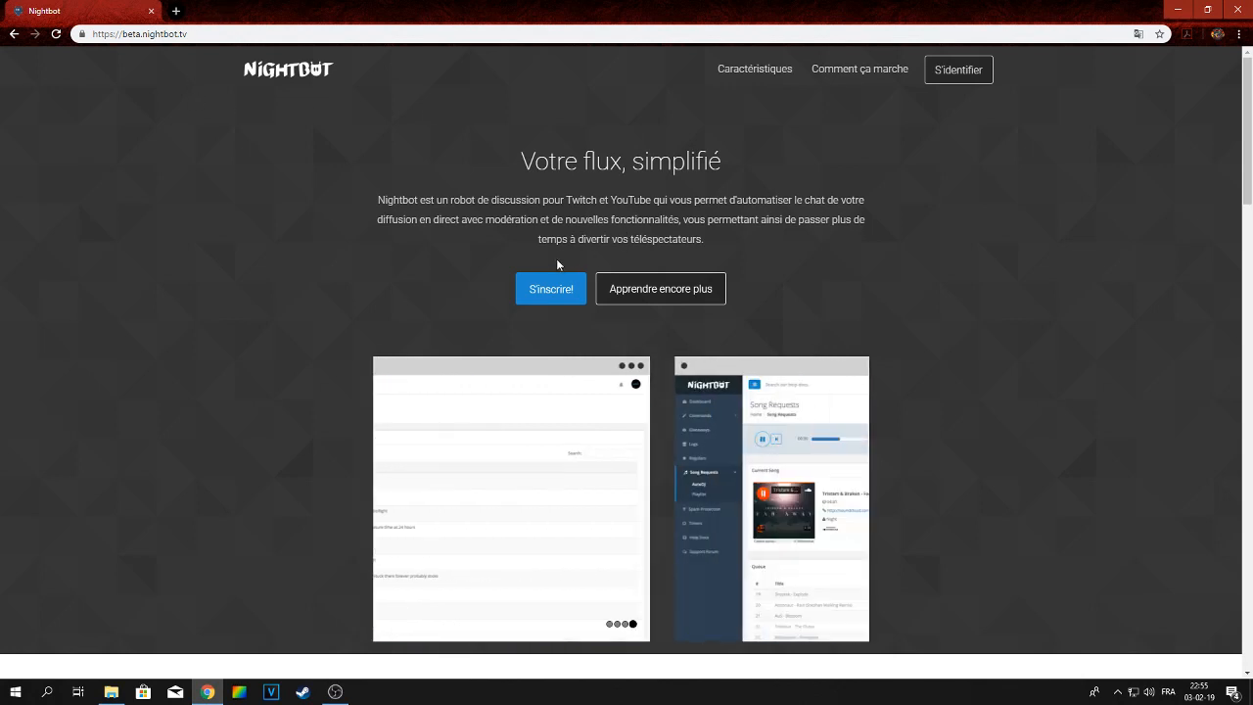
Sign in to Nightbot, then sign out again from the account menu
{"action": "left_click", "coordinate": [963, 75]}
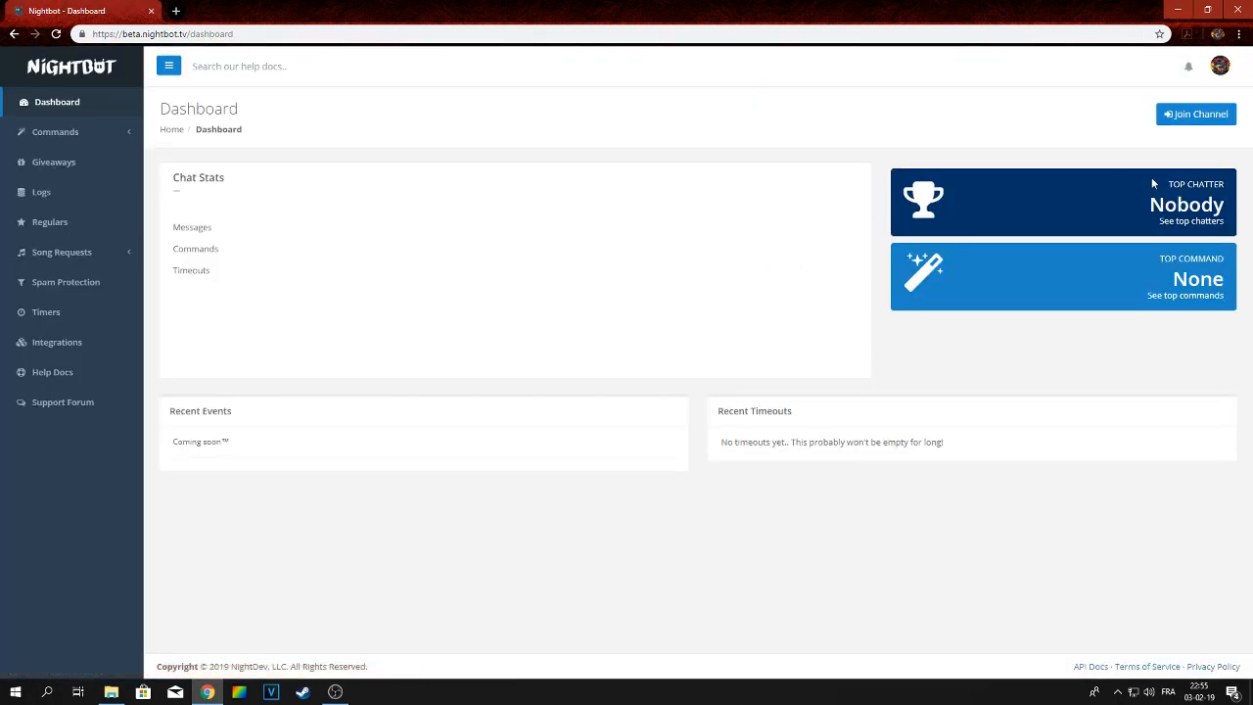
{"action": "left_click", "coordinate": [1220, 65]}
{"action": "left_click", "coordinate": [1172, 158]}
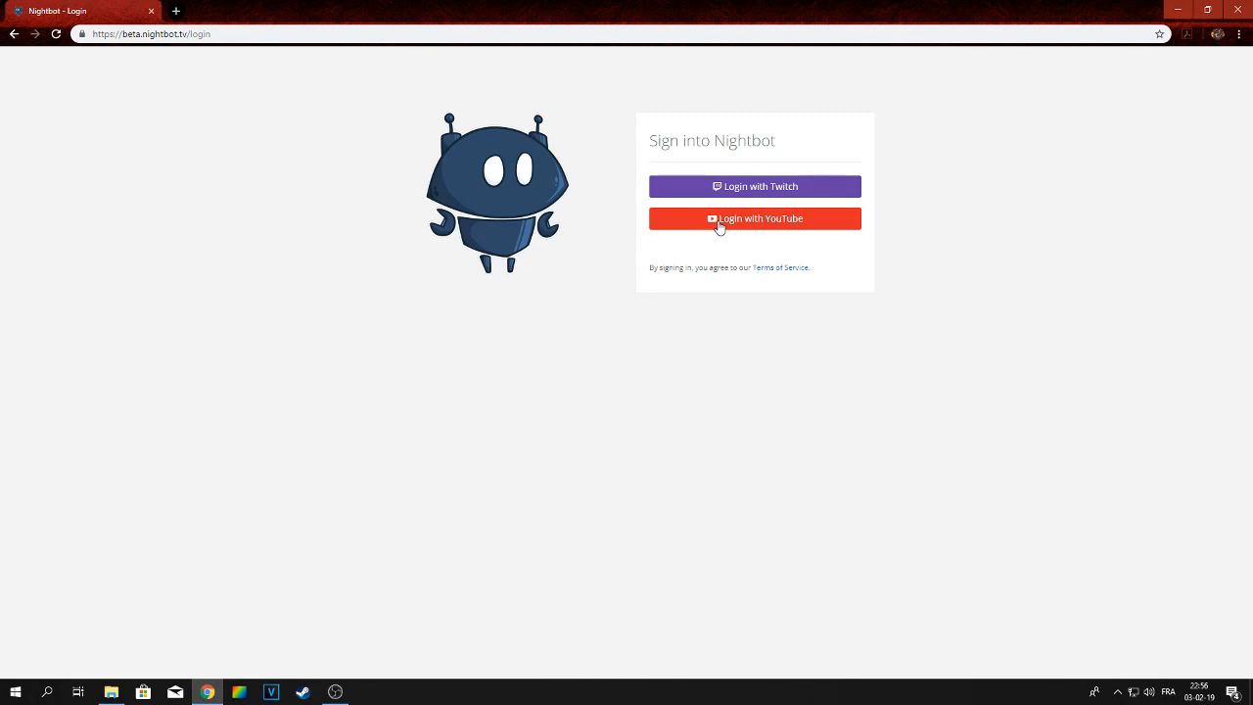
Log in to Nightbot with YouTube, choosing the channel's Google account and allowing access
{"action": "left_click", "coordinate": [779, 225]}
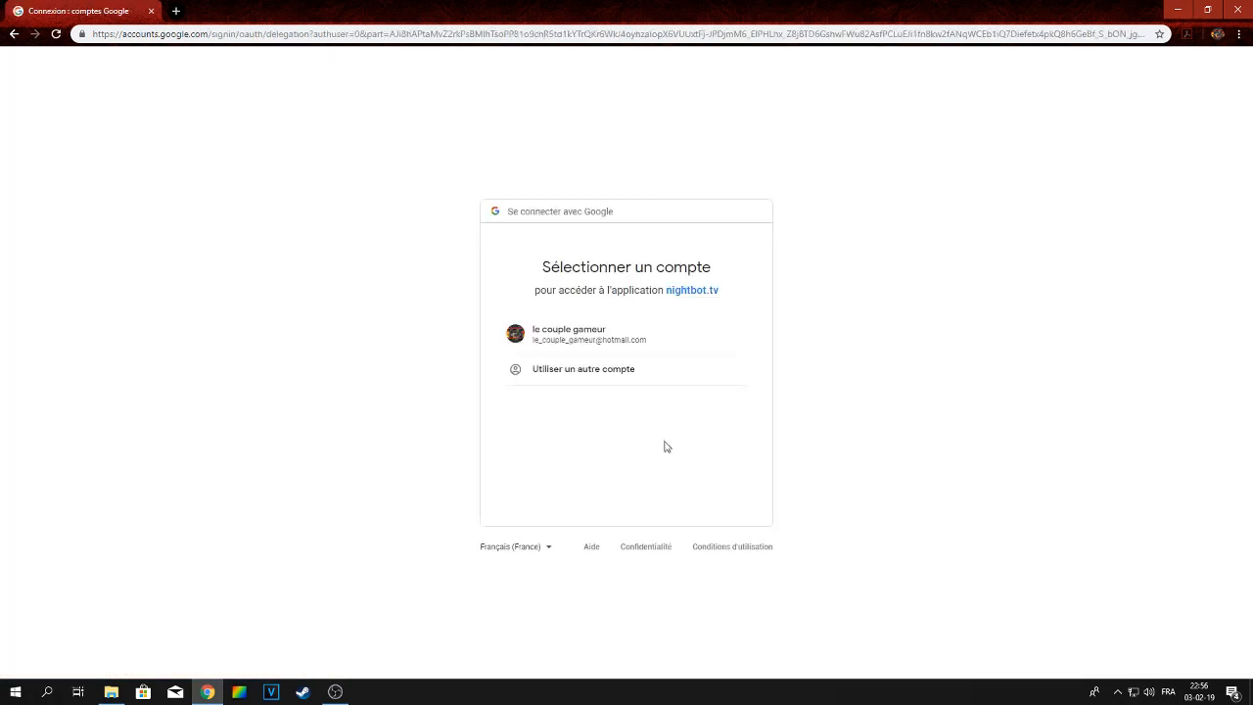
{"action": "left_click", "coordinate": [617, 345]}
{"action": "left_click", "coordinate": [717, 565]}
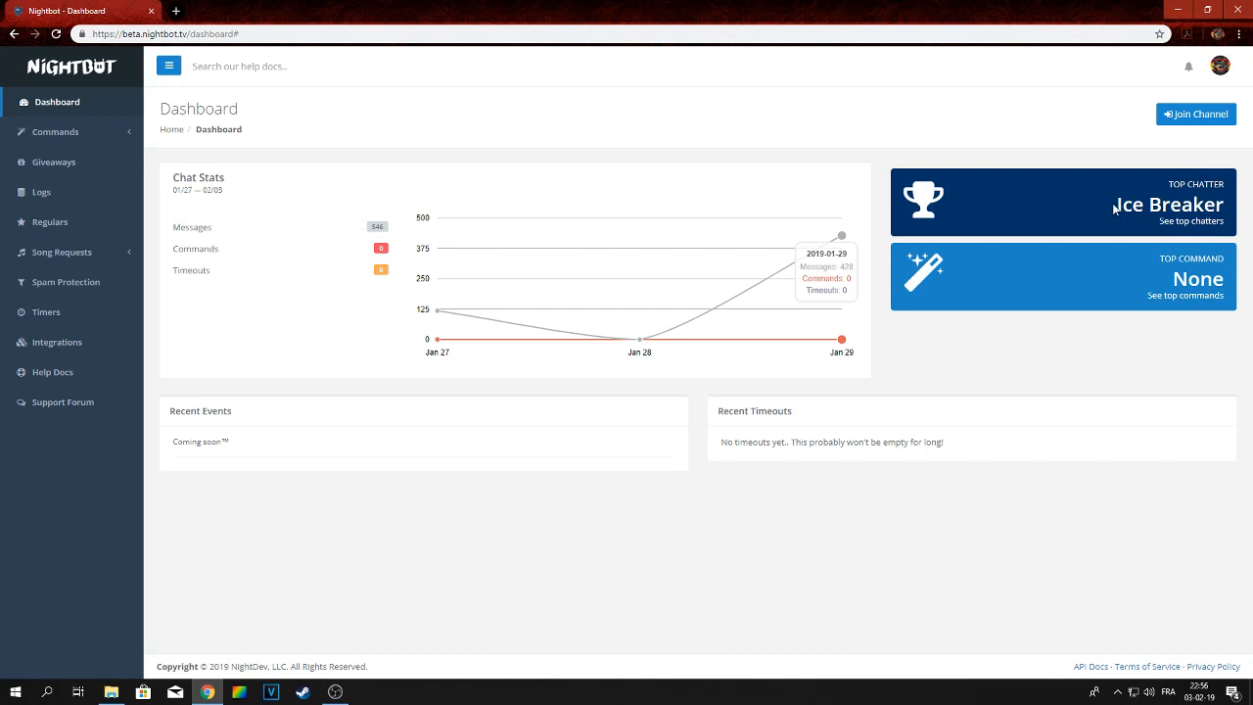
Make Nightbot join the channel
{"action": "left_click_drag", "start_coordinate": [1114, 207], "coordinate": [1224, 205]}
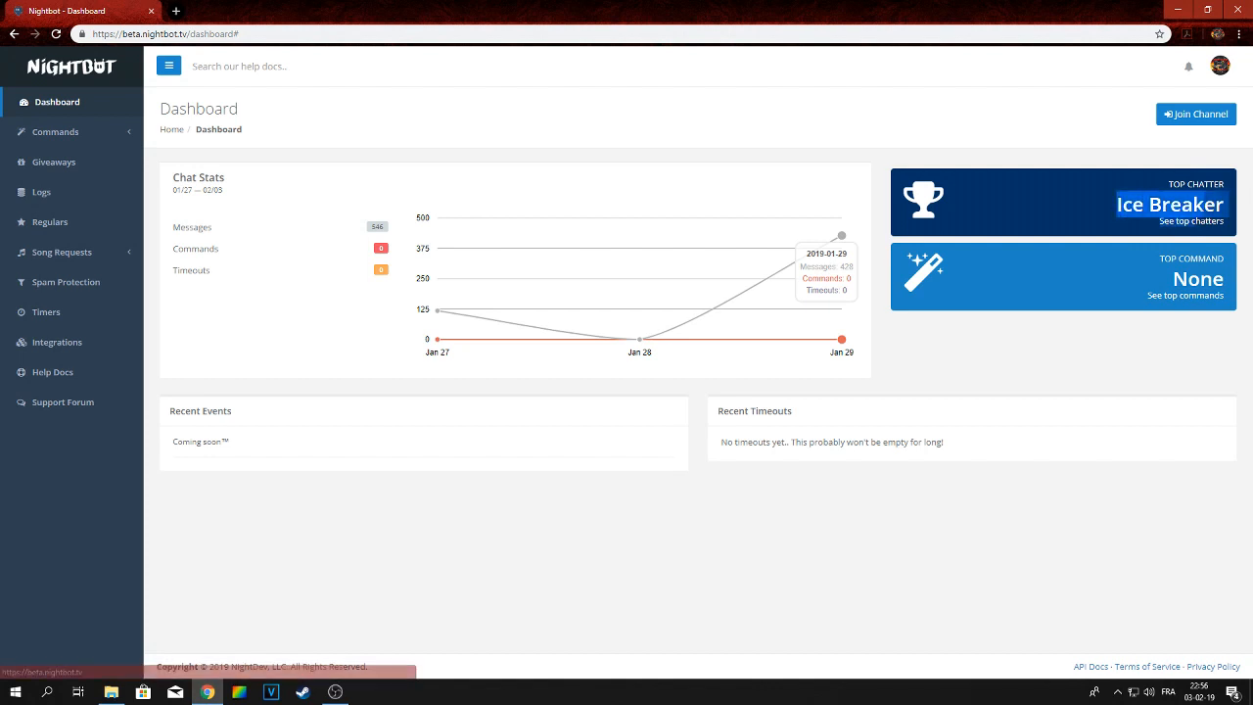
{"action": "left_click", "coordinate": [1192, 117]}
Copy the Nightbot channel URL shown in the joining instructions
{"action": "left_click_drag", "start_coordinate": [712, 267], "coordinate": [477, 270]}
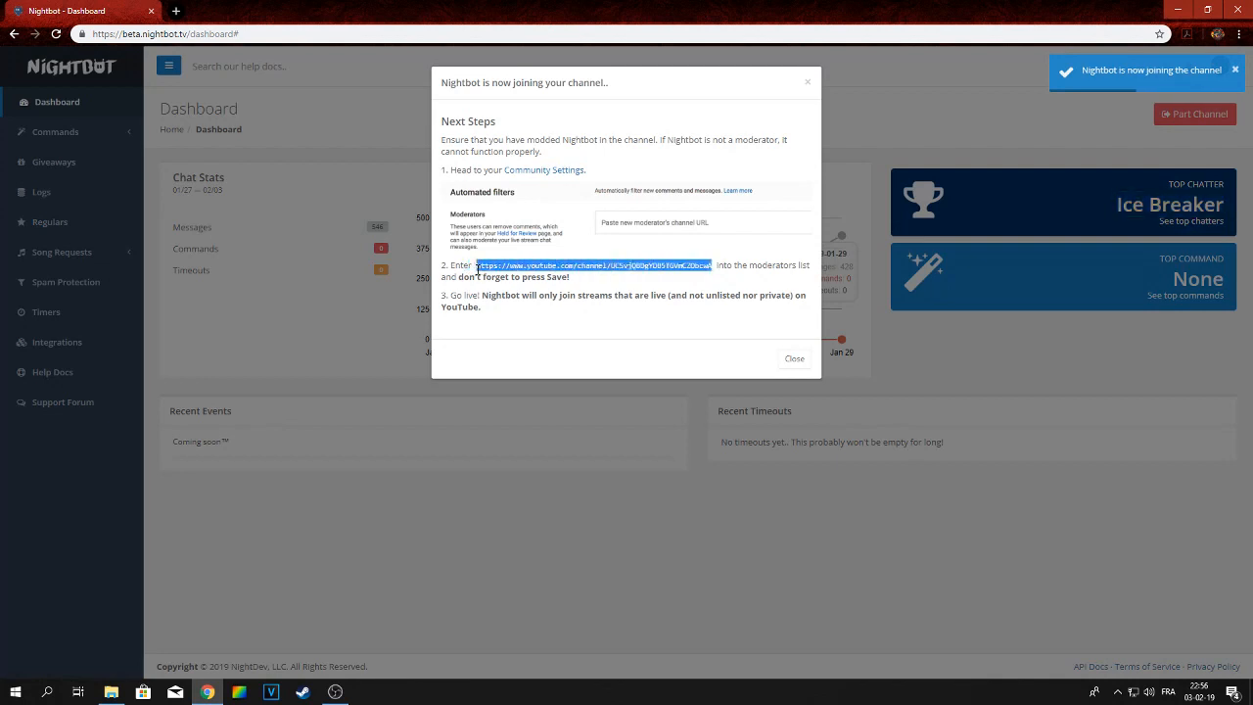
{"action": "right_click", "coordinate": [480, 270]}
{"action": "left_click", "coordinate": [509, 280]}
Open the channel's community settings and paste the Nightbot channel URL into the moderators field
{"action": "left_click", "coordinate": [538, 171]}
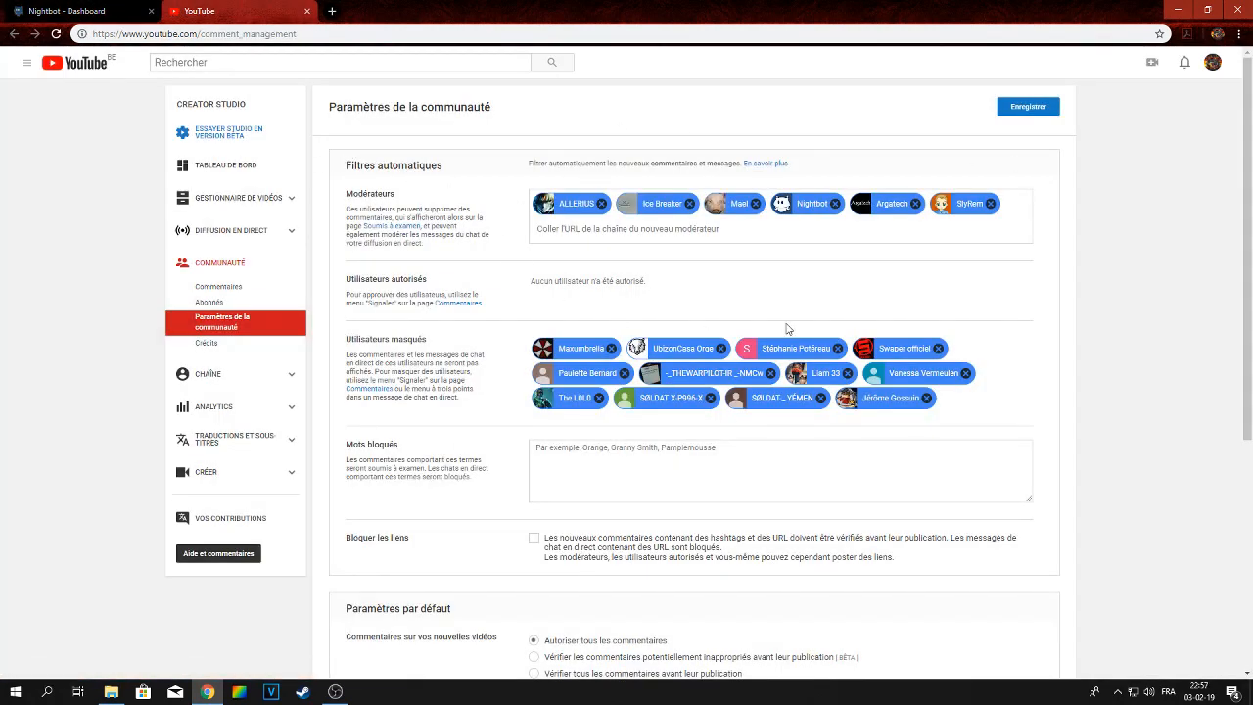
{"action": "right_click", "coordinate": [618, 231]}
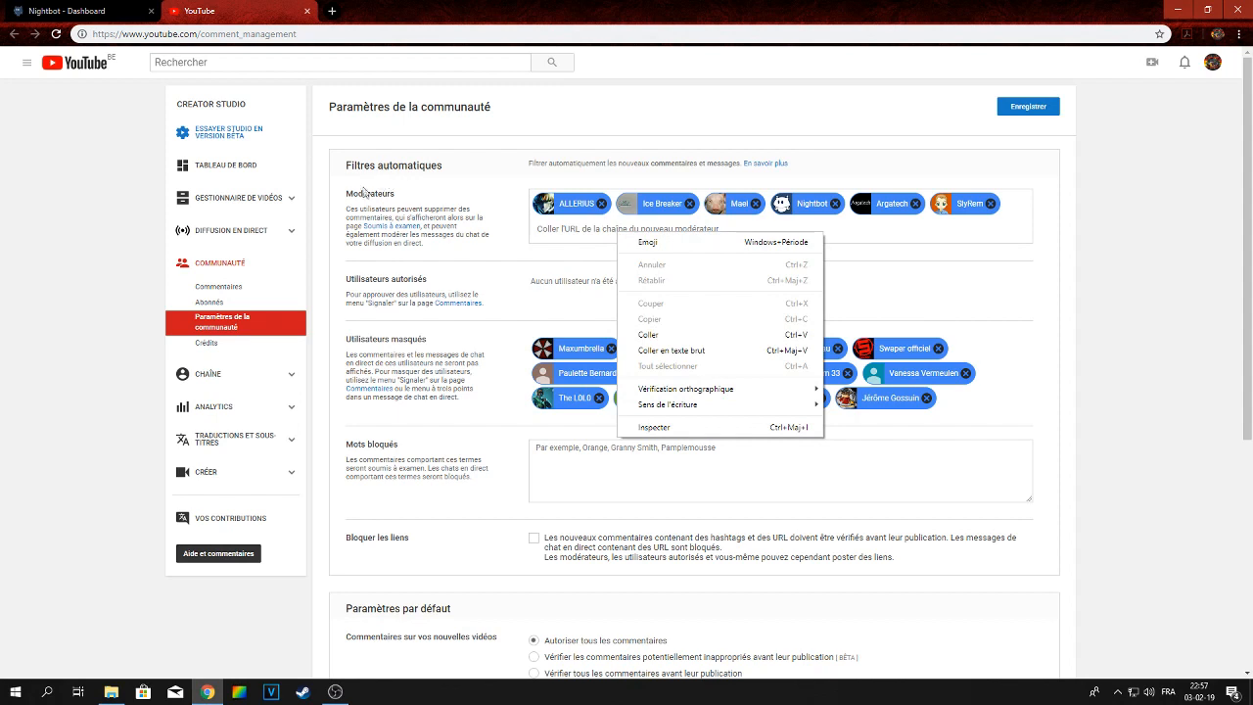
{"action": "left_click", "coordinate": [720, 335]}
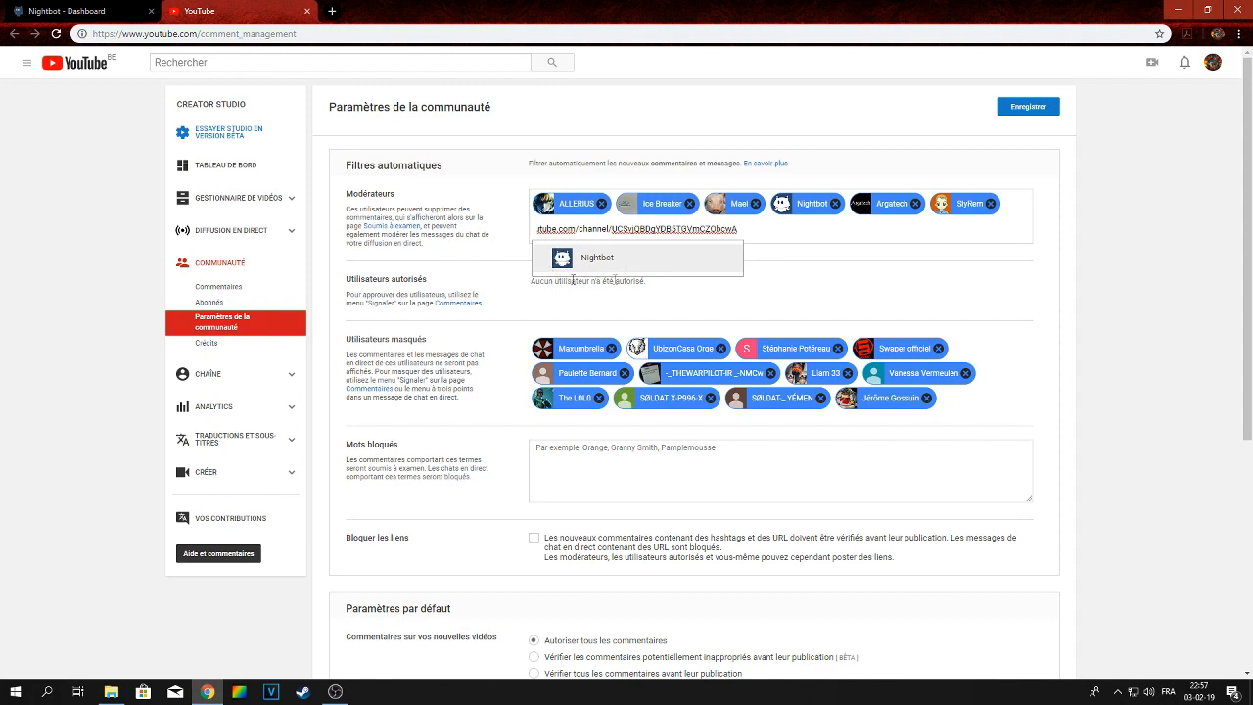
{"action": "left_click", "coordinate": [760, 236]}
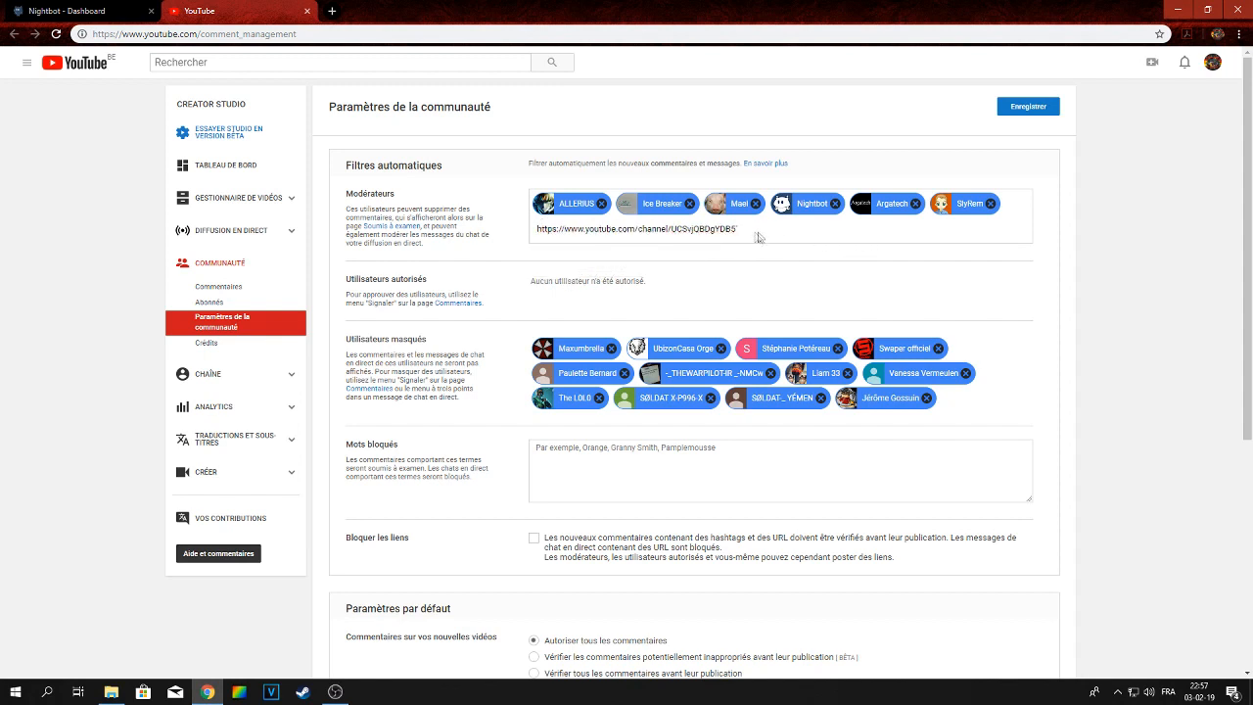
{"action": "left_click", "coordinate": [741, 229]}
Close the YouTube settings tab and the Nightbot joining dialog
{"action": "left_click", "coordinate": [306, 11]}
{"action": "left_click", "coordinate": [699, 124]}
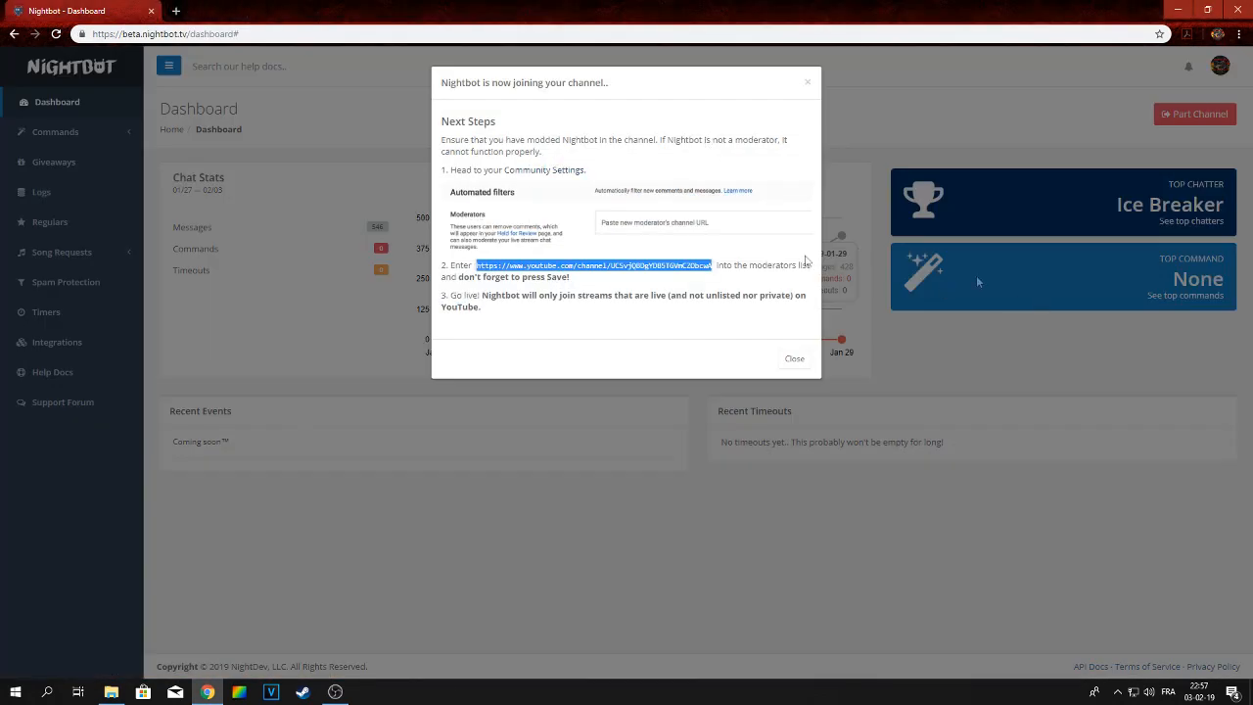
{"action": "left_click", "coordinate": [793, 360]}
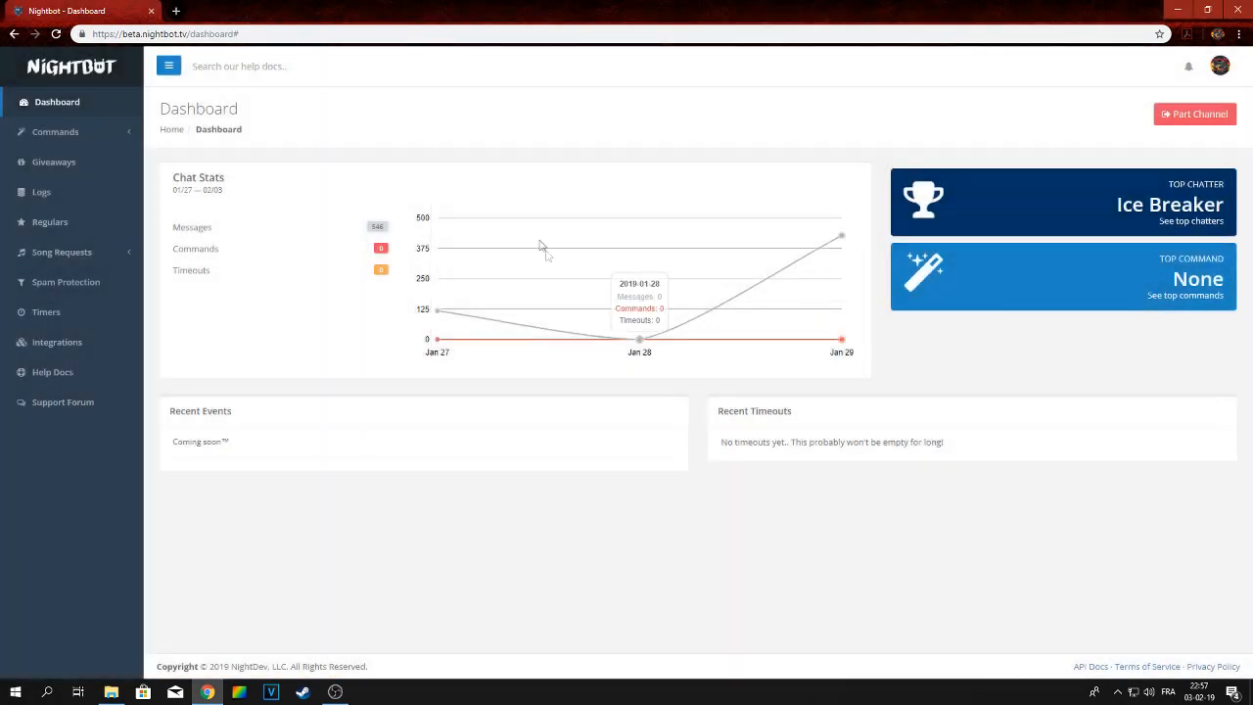
Open the custom commands page and add a new command named !tuto
{"action": "left_click", "coordinate": [75, 137]}
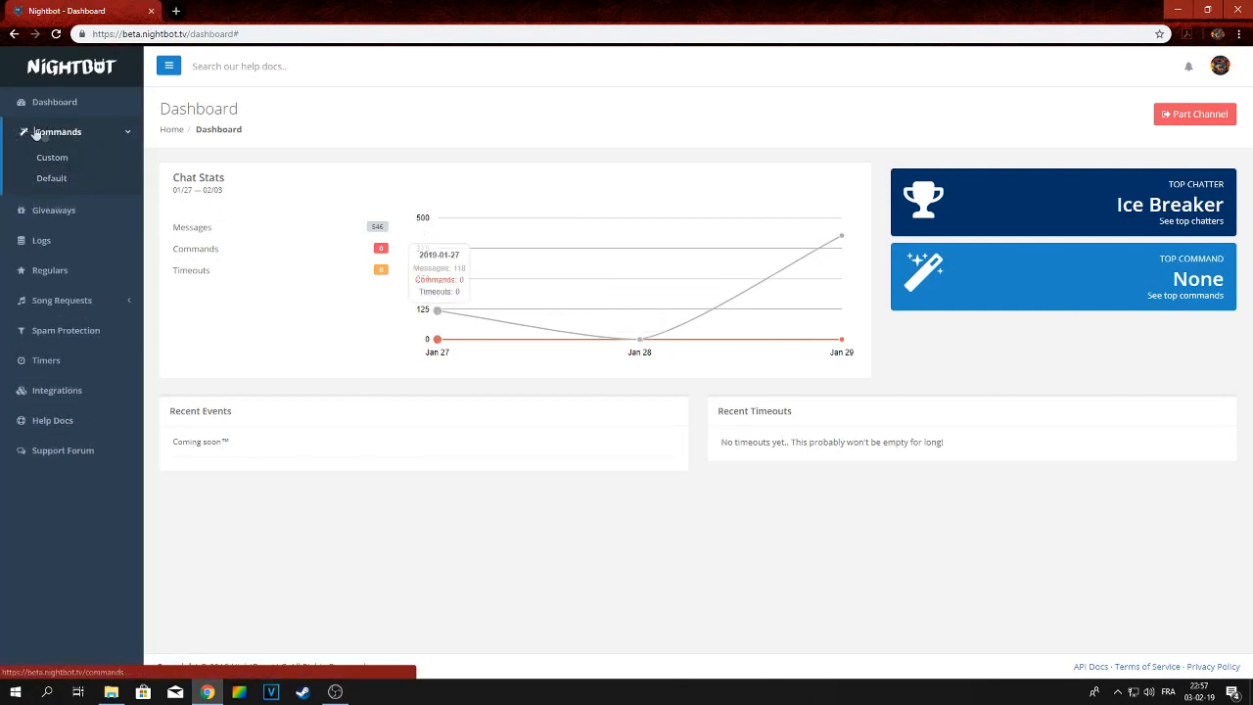
{"action": "left_click", "coordinate": [51, 158]}
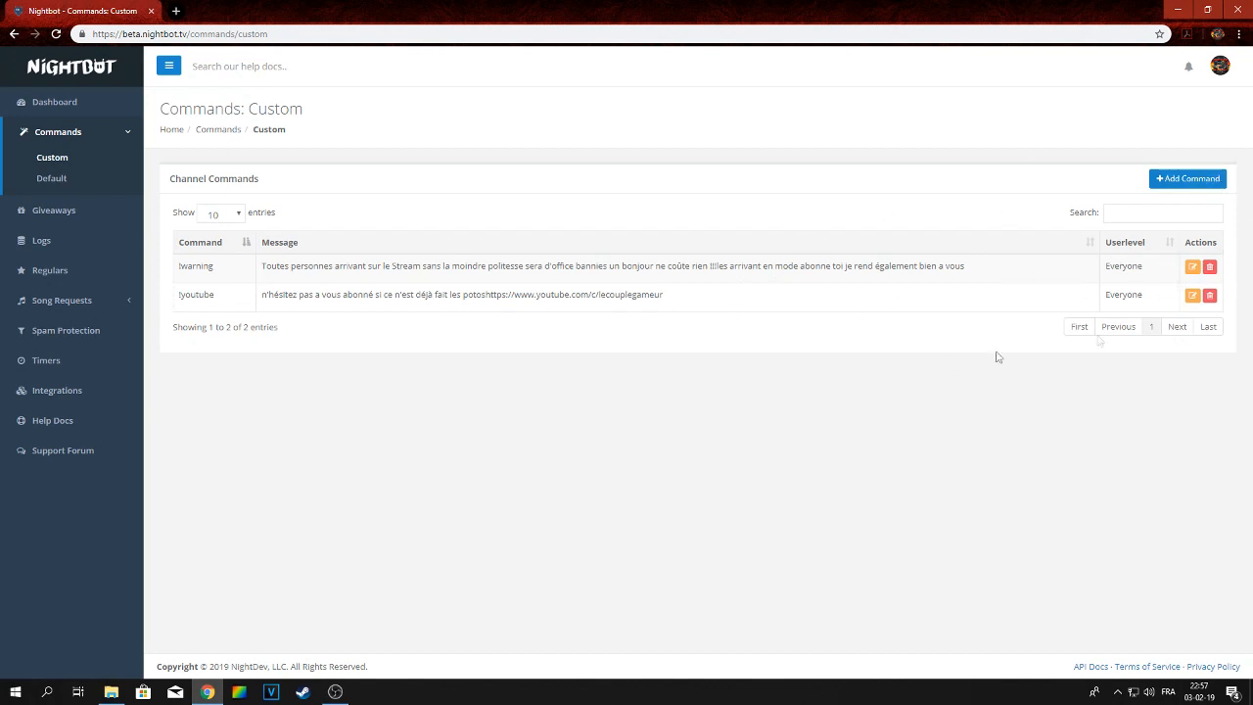
{"action": "left_click", "coordinate": [1193, 180]}
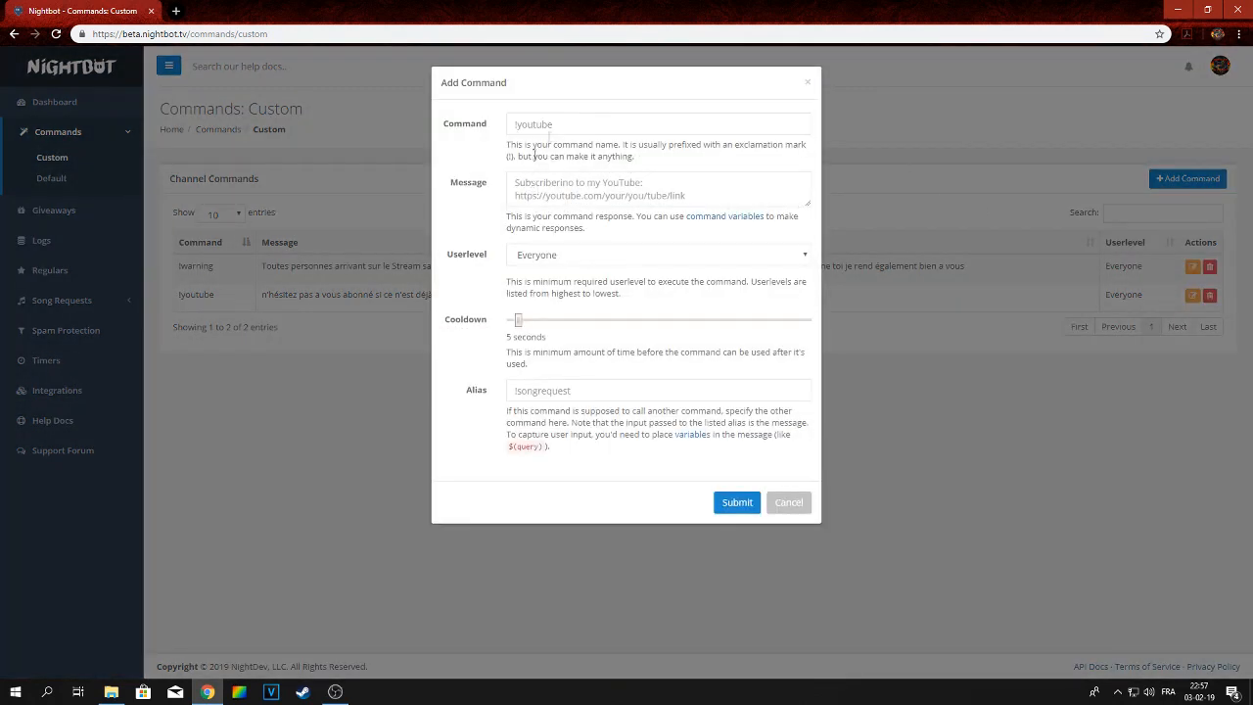
{"action": "left_click_drag", "start_coordinate": [441, 125], "coordinate": [491, 129]}
{"action": "left_click", "coordinate": [498, 127]}
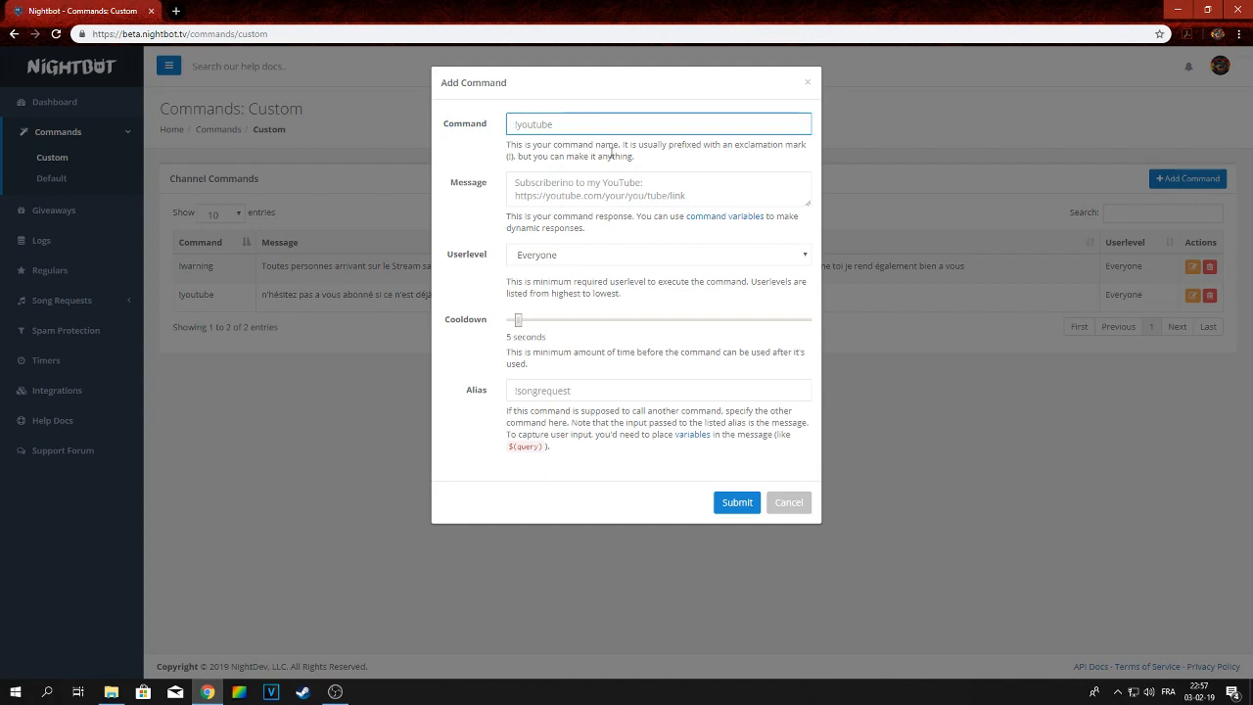
{"action": "type", "text": "!tuto"}
Enter the message 'comment utiliser nightbot', adjust the cooldown slider, and submit the command
{"action": "left_click", "coordinate": [551, 185]}
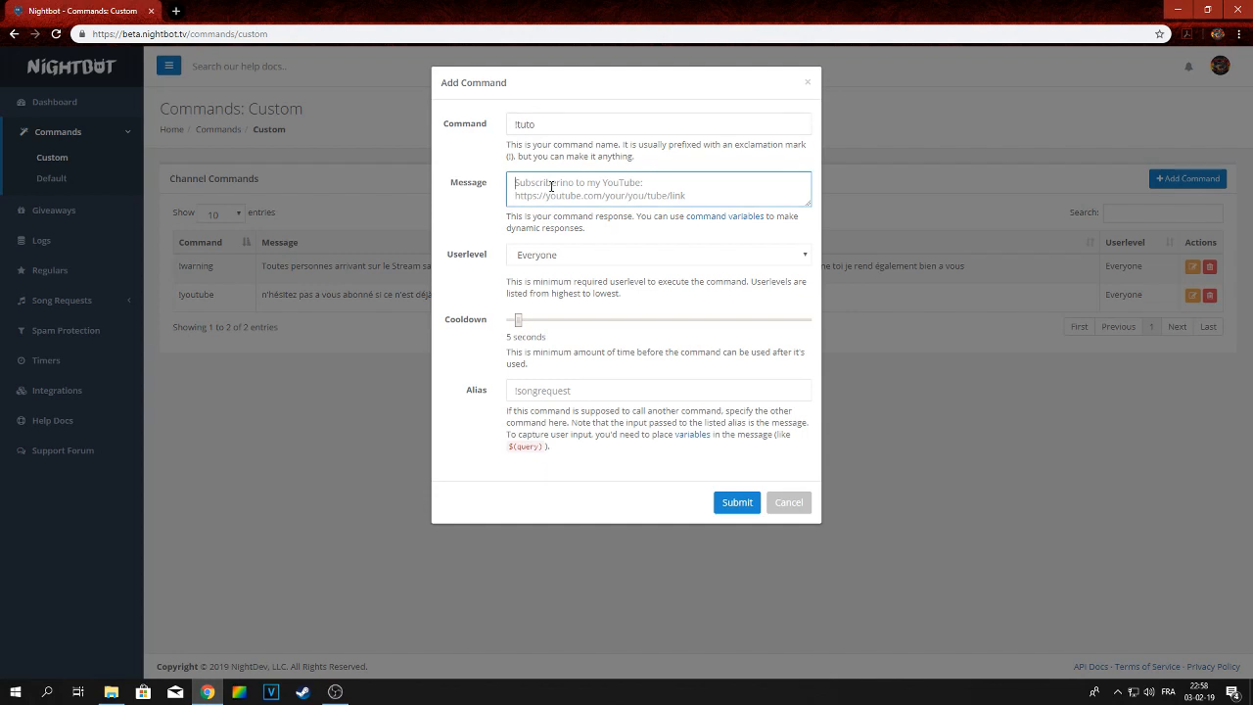
{"action": "type", "text": "commze"}
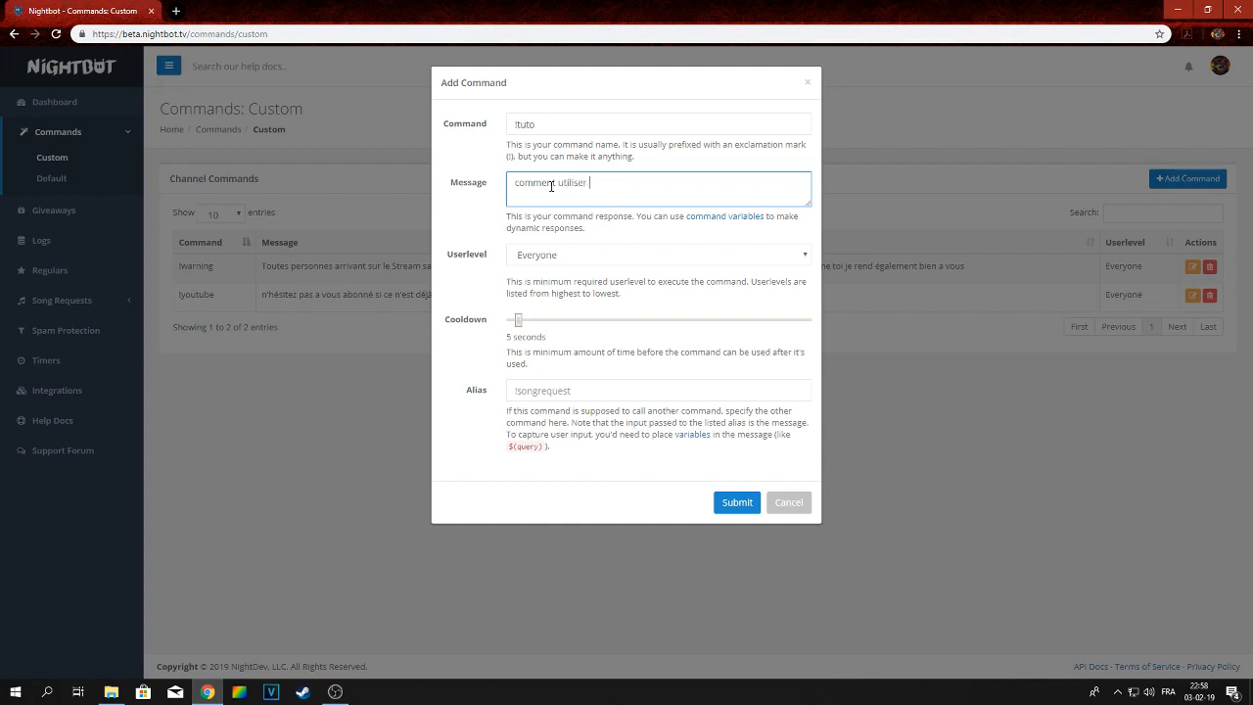
{"action": "type", "text": "ghtbot"}
{"action": "left_click_drag", "start_coordinate": [450, 258], "coordinate": [508, 262]}
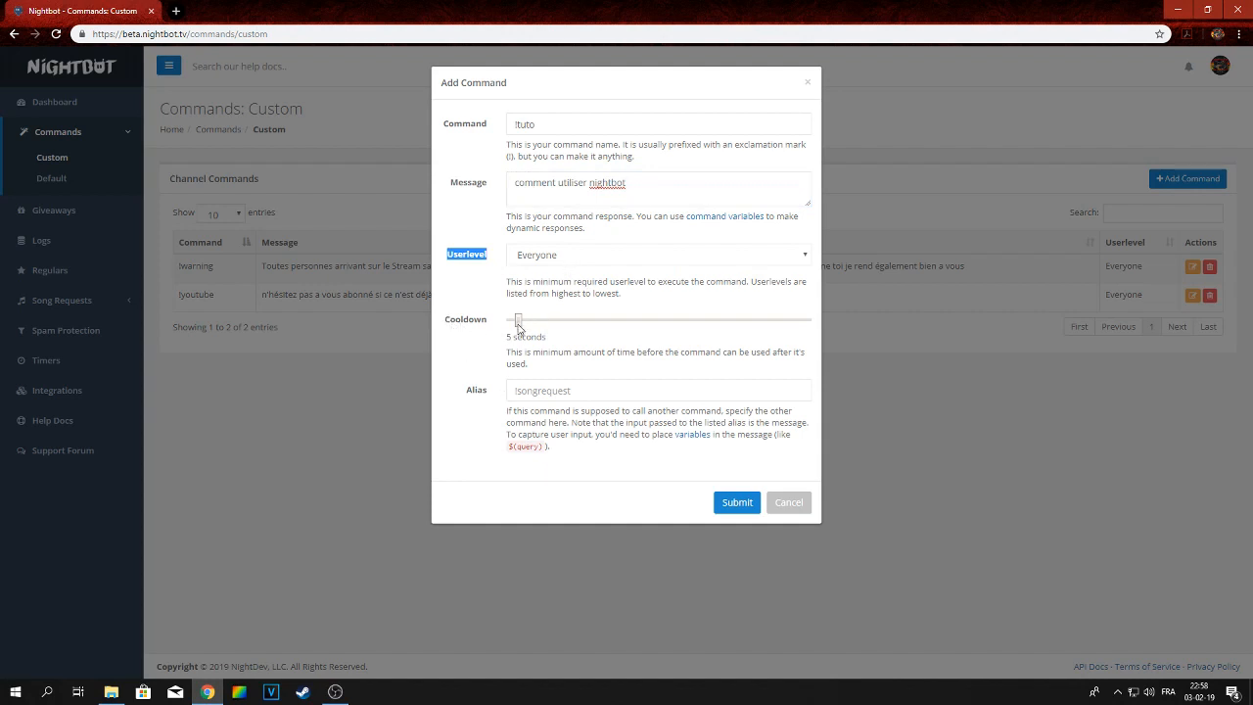
{"action": "left_click", "coordinate": [615, 321]}
{"action": "left_click", "coordinate": [734, 503]}
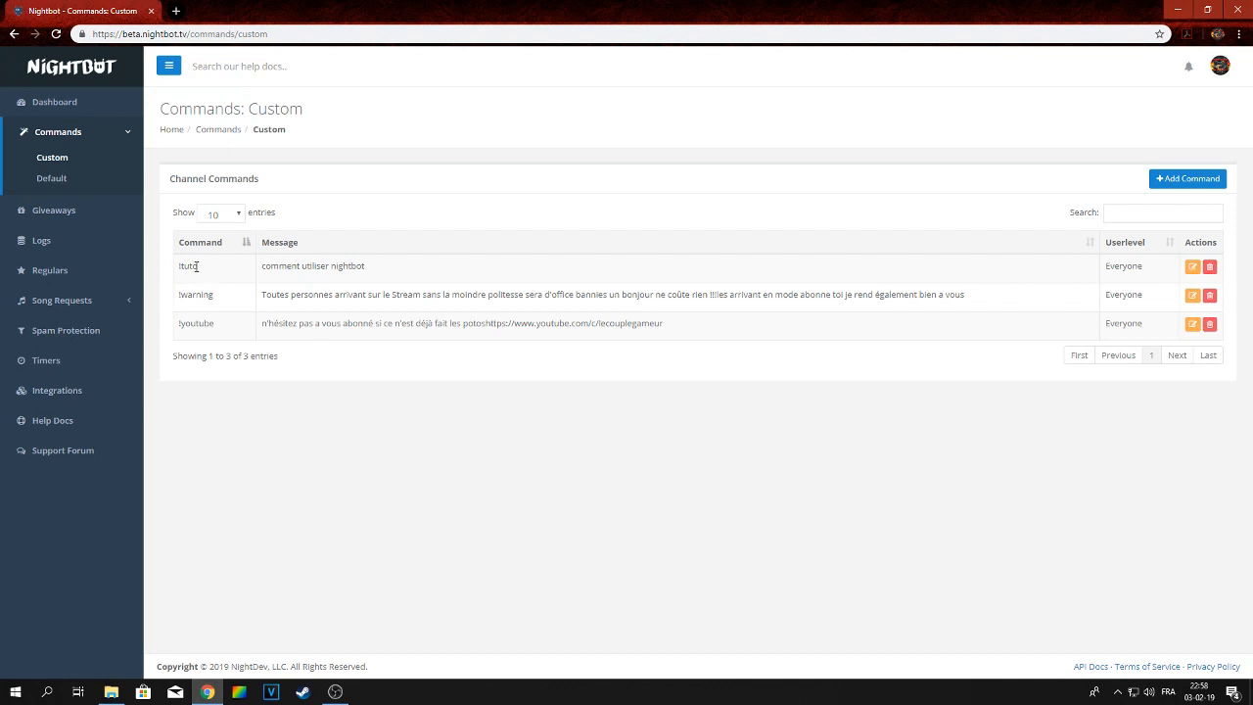
Browse the custom commands list and open the Giveaways page
{"action": "double_click", "coordinate": [196, 266]}
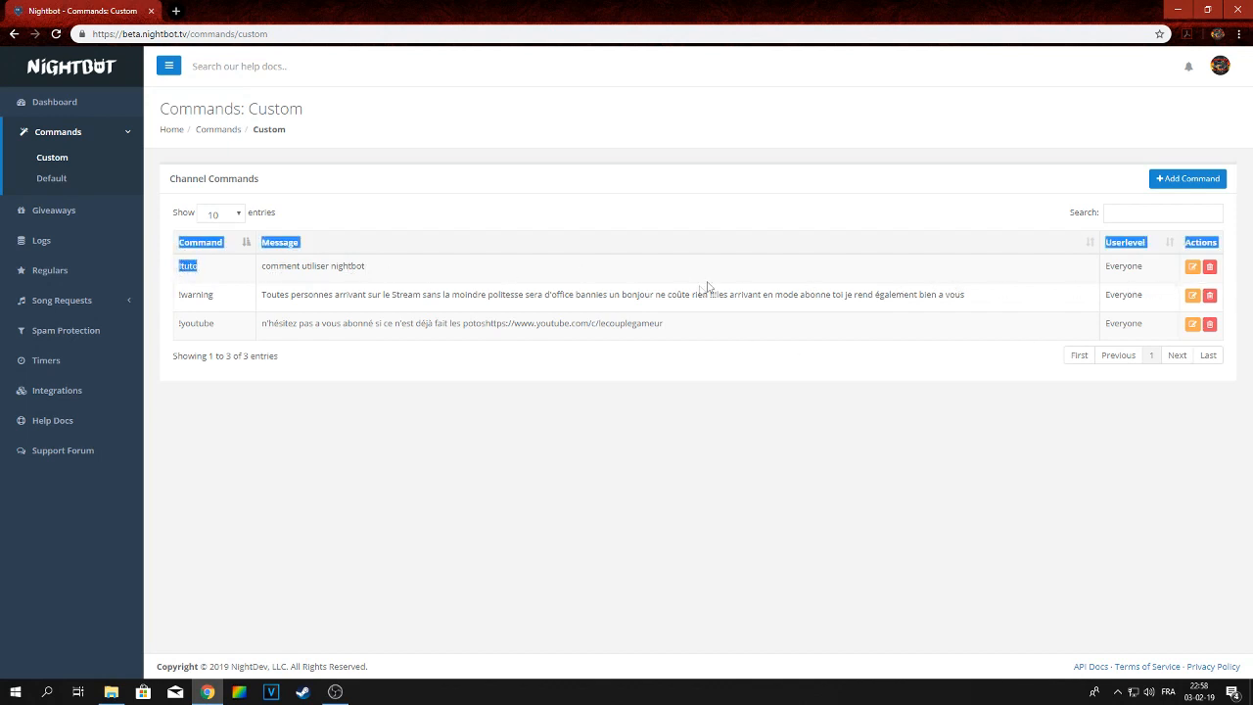
{"action": "left_click", "coordinate": [406, 269]}
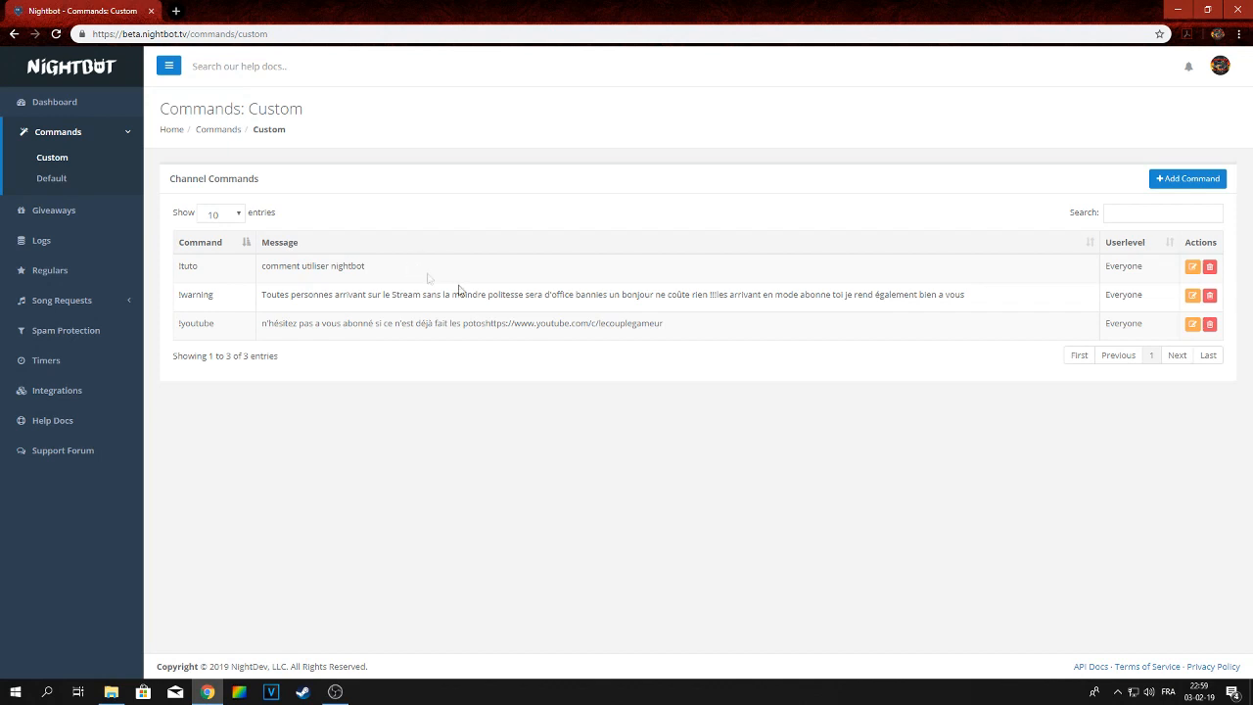
{"action": "left_click", "coordinate": [66, 182]}
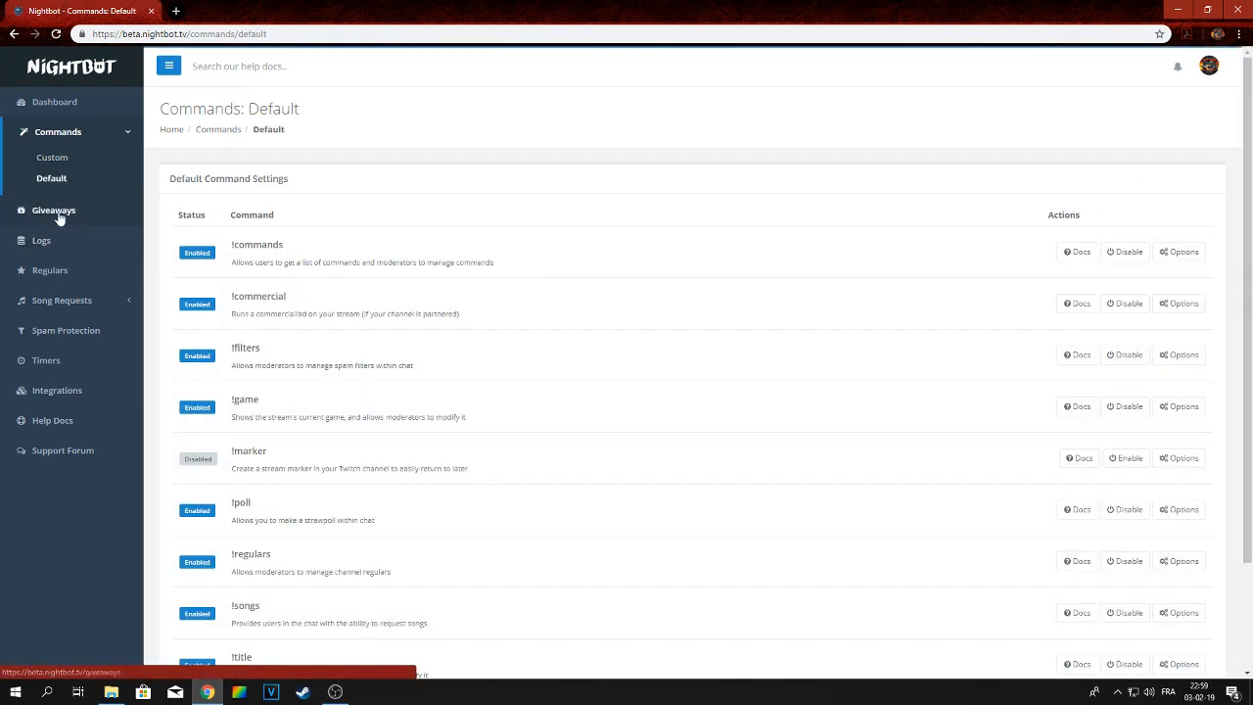
{"action": "left_click", "coordinate": [54, 211]}
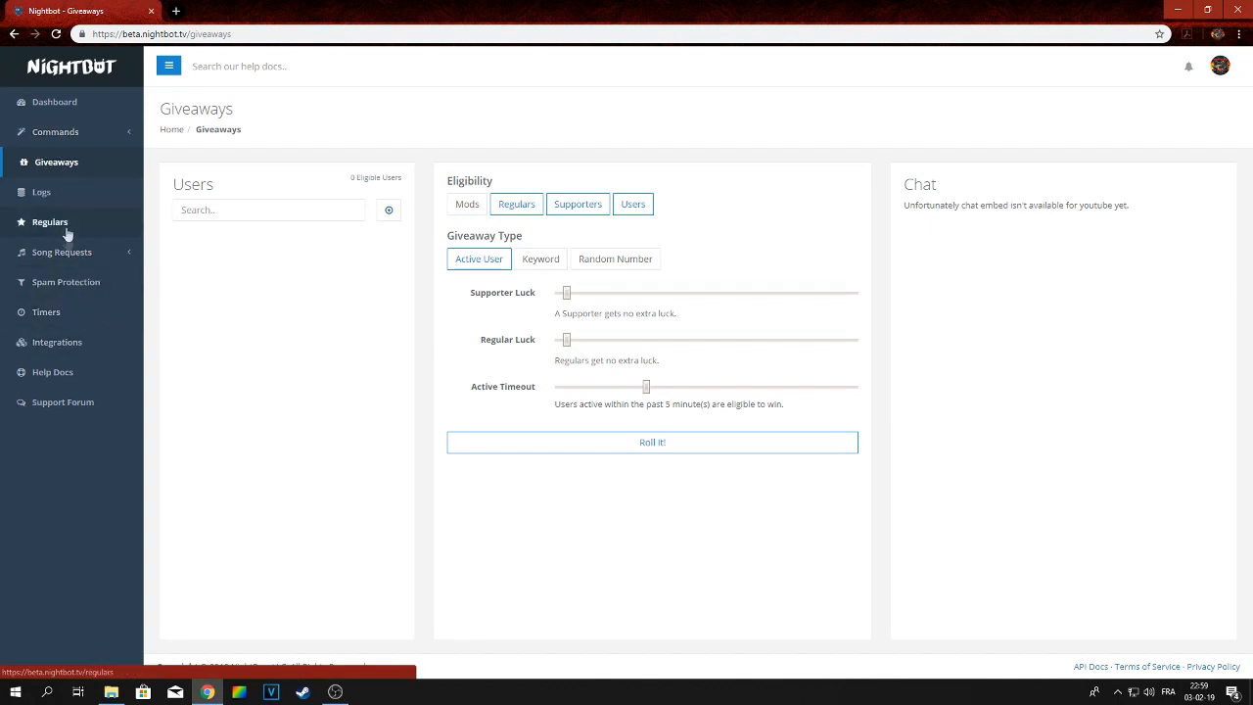
Open the Blacklist Words/Phrases filter options in Spam Protection and enlarge the blacklist text box
{"action": "left_click", "coordinate": [65, 284]}
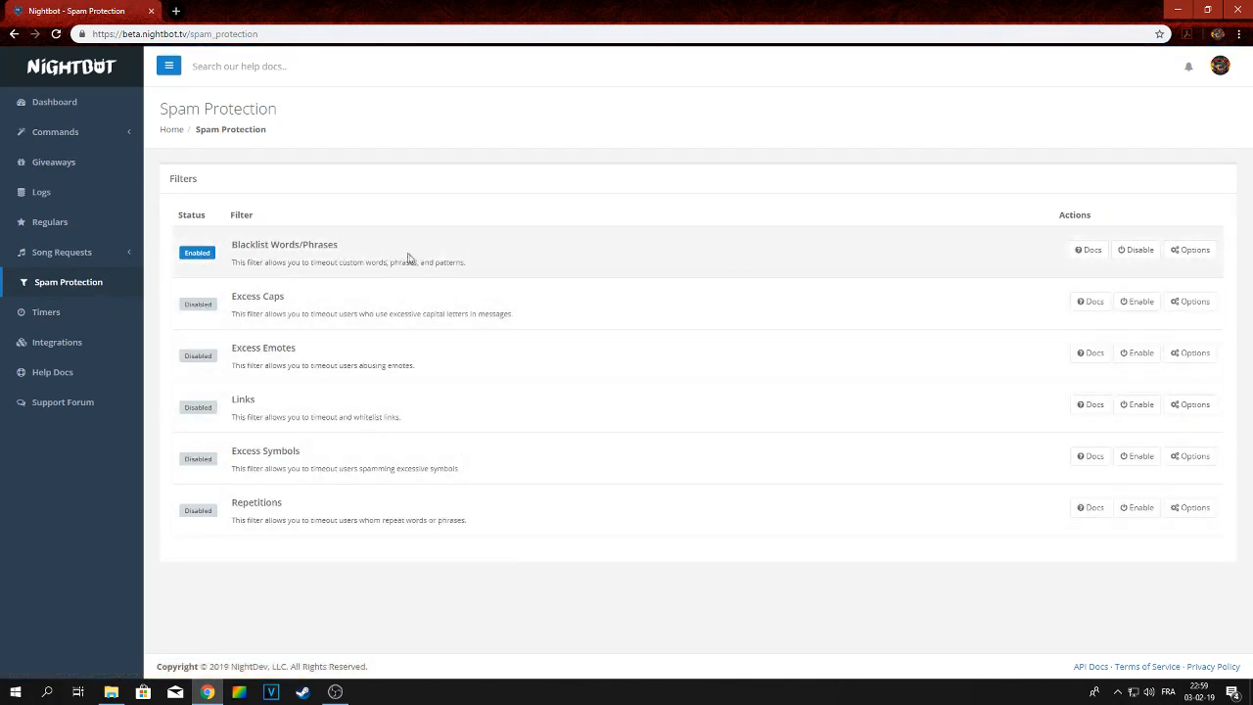
{"action": "left_click", "coordinate": [1196, 251]}
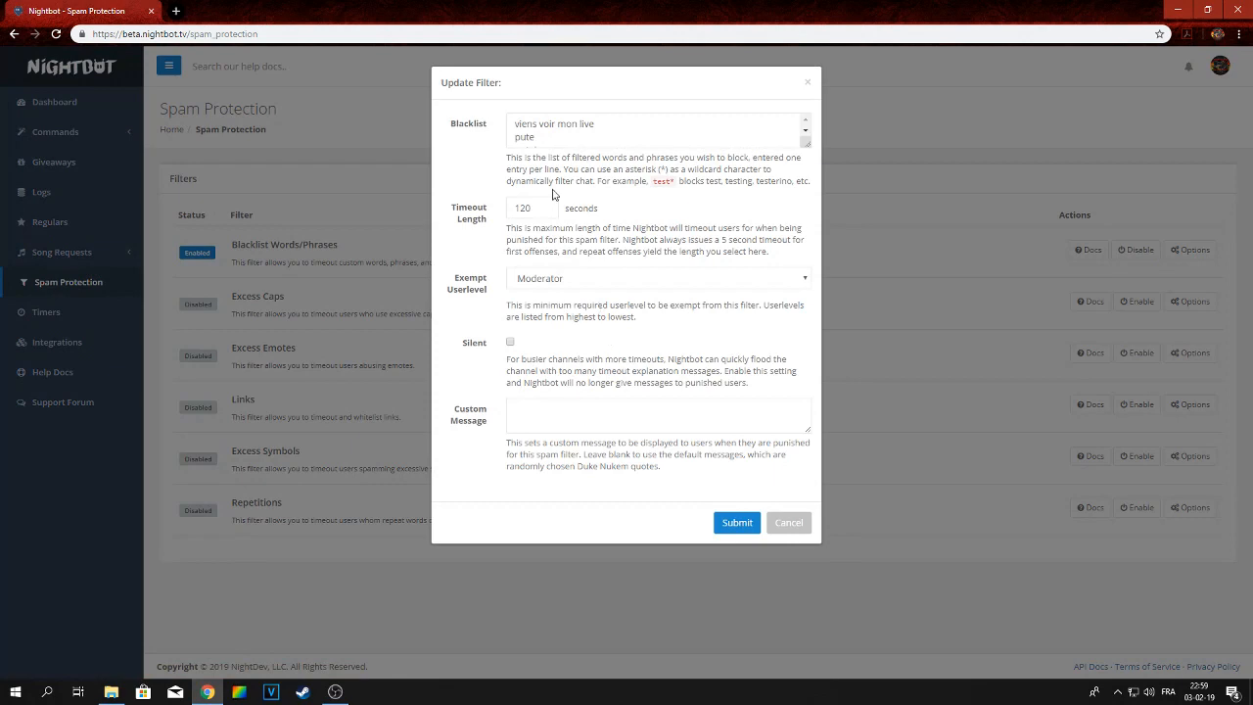
{"action": "left_click_drag", "start_coordinate": [811, 155], "coordinate": [801, 492]}
{"action": "left_click_drag", "start_coordinate": [591, 292], "coordinate": [481, 124]}
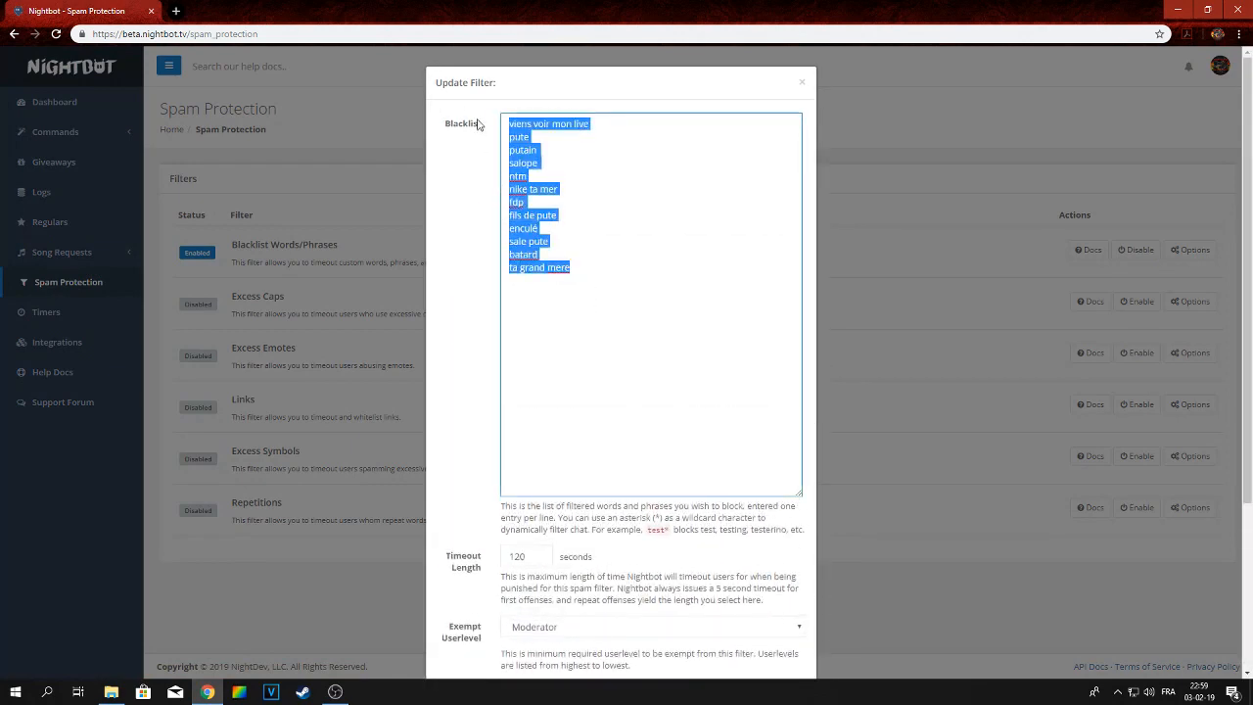
{"action": "left_click", "coordinate": [652, 316]}
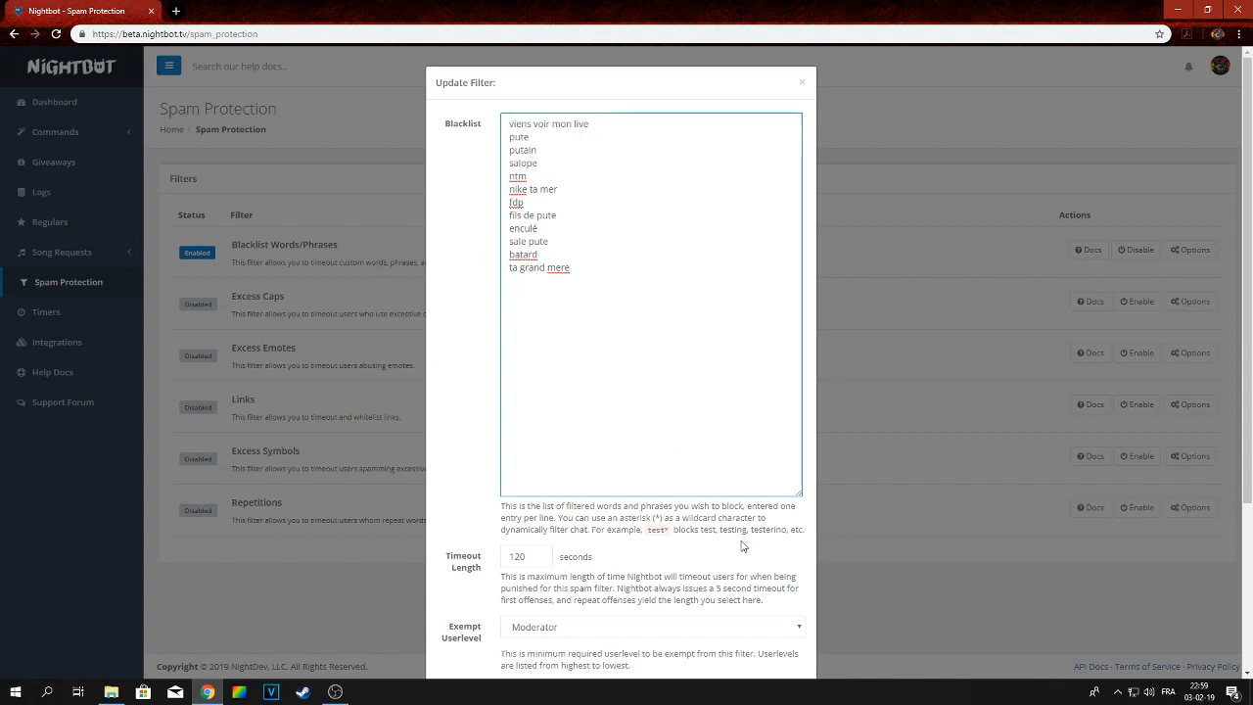
Examine the timeout length setting of the blacklist filter
{"action": "scroll", "coordinate": [744, 549], "scroll_direction": "down", "scroll_amount": 2}
{"action": "scroll", "coordinate": [731, 535], "scroll_direction": "down", "scroll_amount": 2}
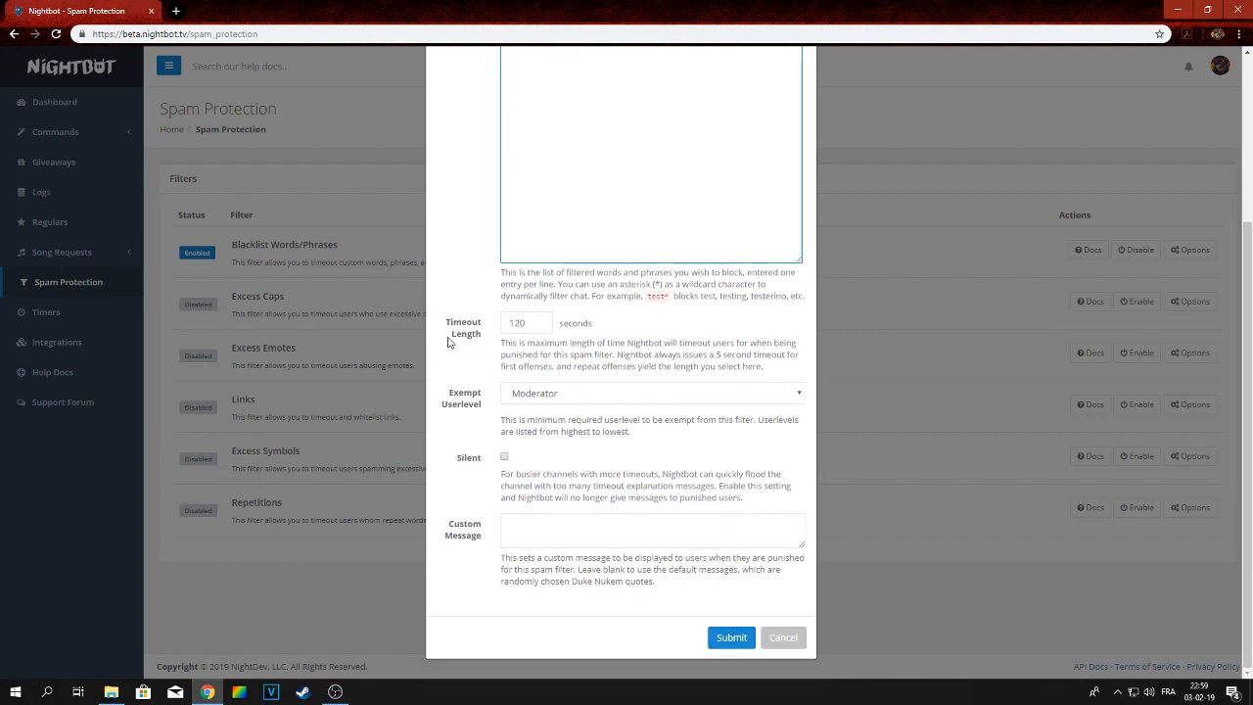
{"action": "left_click", "coordinate": [539, 327]}
{"action": "left_click", "coordinate": [538, 320]}
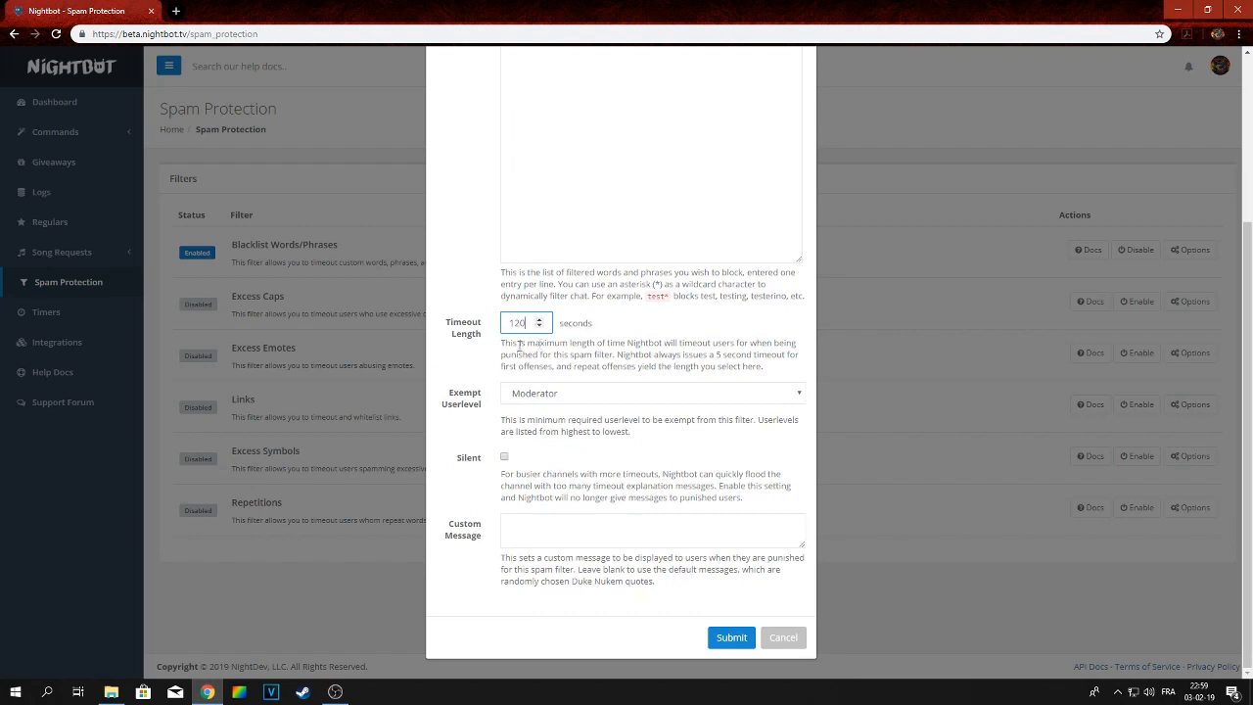
Translate the page into French
{"action": "right_click", "coordinate": [884, 405]}
{"action": "left_click", "coordinate": [979, 512]}
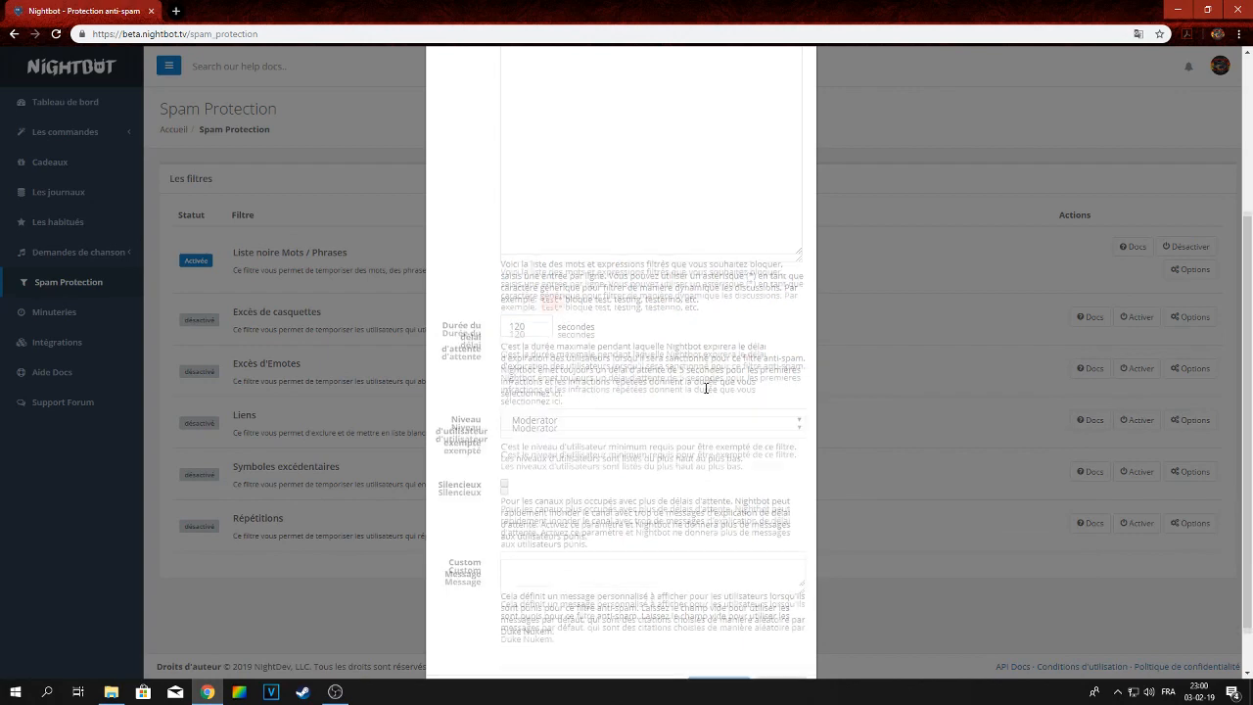
{"action": "scroll", "coordinate": [700, 387], "scroll_direction": "down", "scroll_amount": 1}
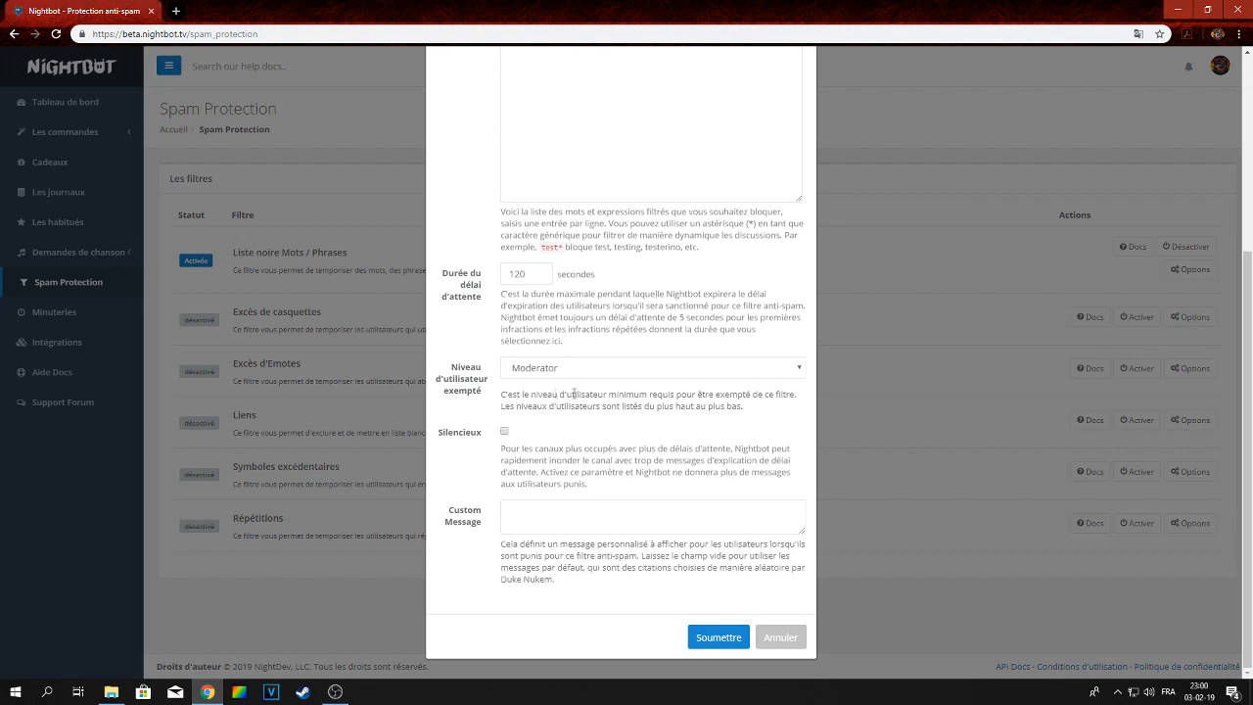
Review the exempt user level options, keeping Moderator, and submit the blacklist filter settings
{"action": "left_click", "coordinate": [615, 372]}
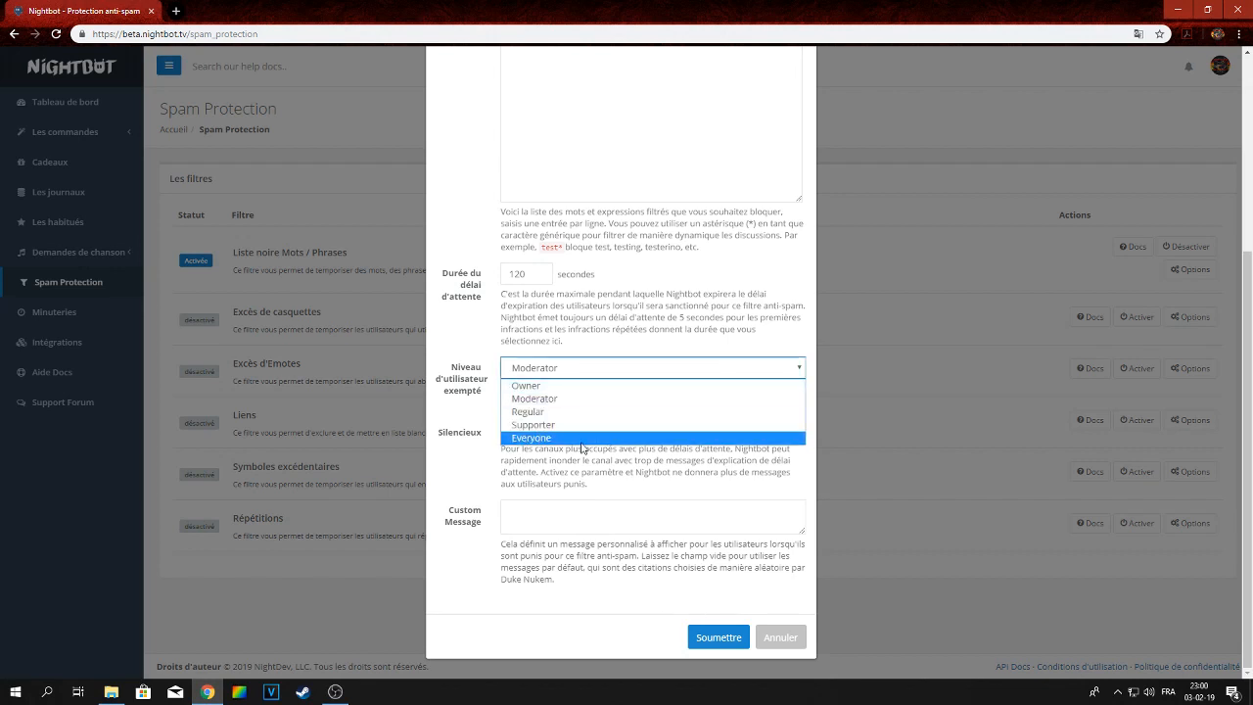
{"action": "left_click", "coordinate": [579, 397]}
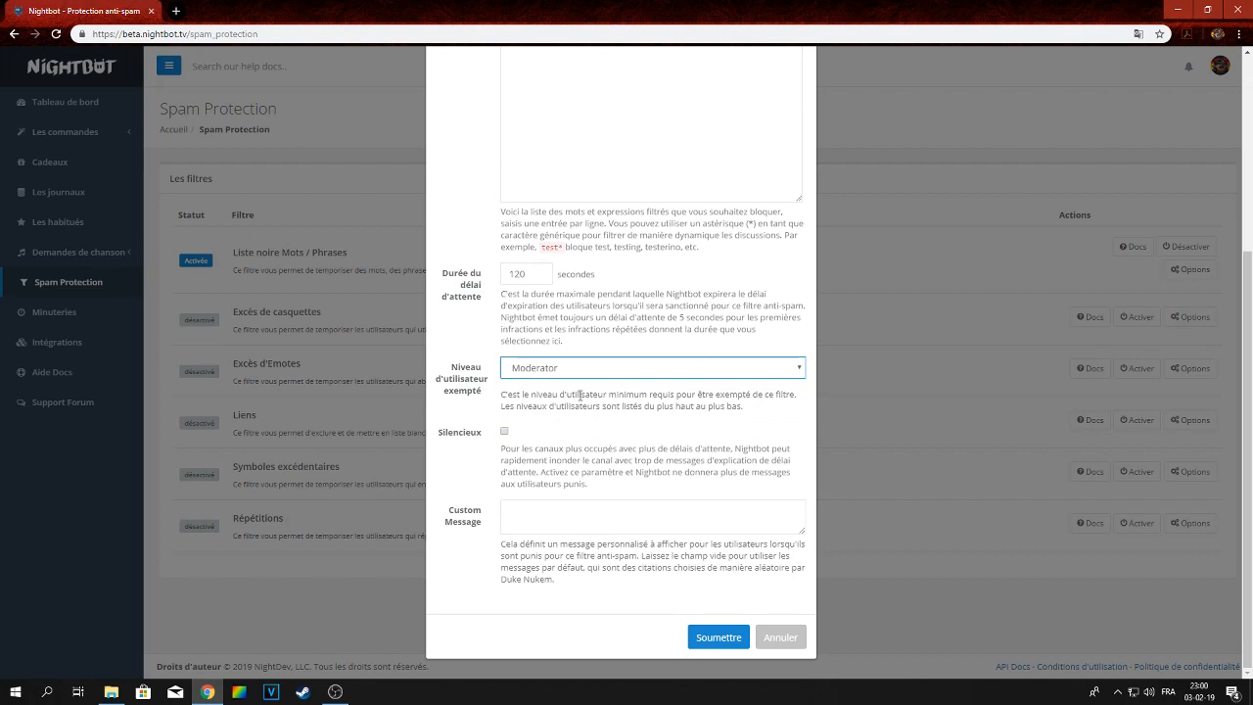
{"action": "left_click", "coordinate": [590, 370]}
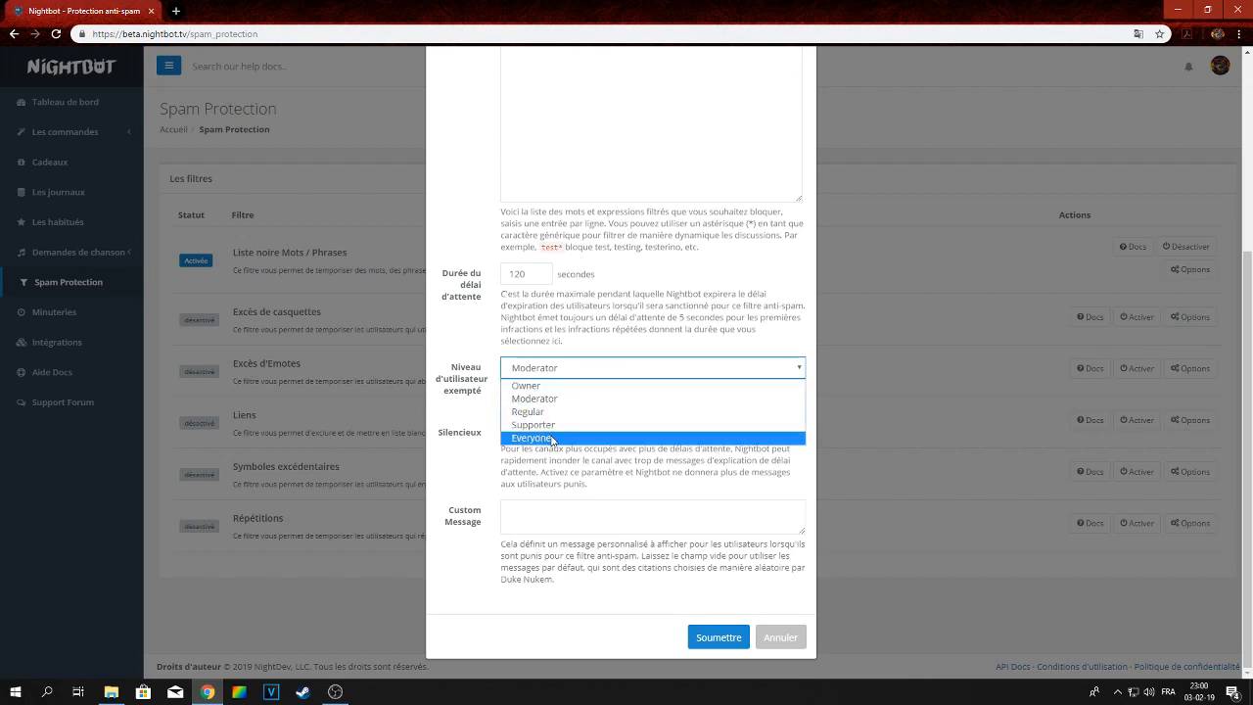
{"action": "left_click", "coordinate": [570, 371]}
{"action": "scroll", "coordinate": [616, 307], "scroll_direction": "up", "scroll_amount": 3}
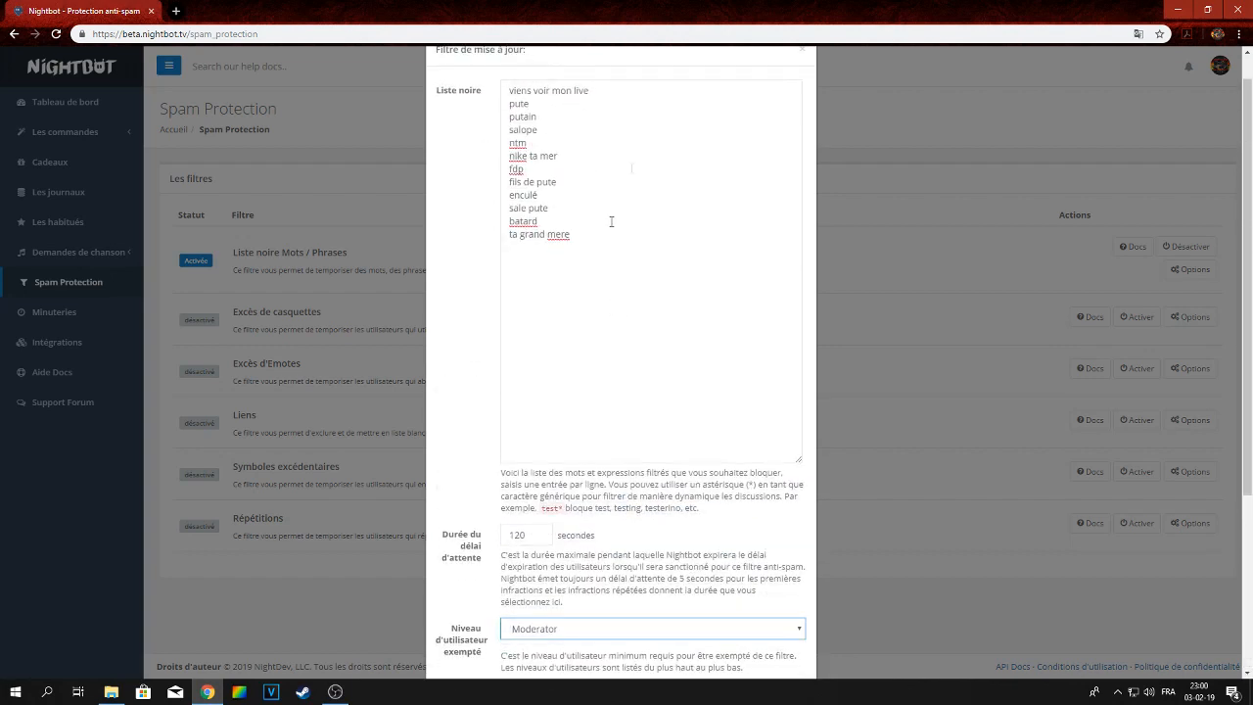
{"action": "scroll", "coordinate": [599, 371], "scroll_direction": "down", "scroll_amount": 3}
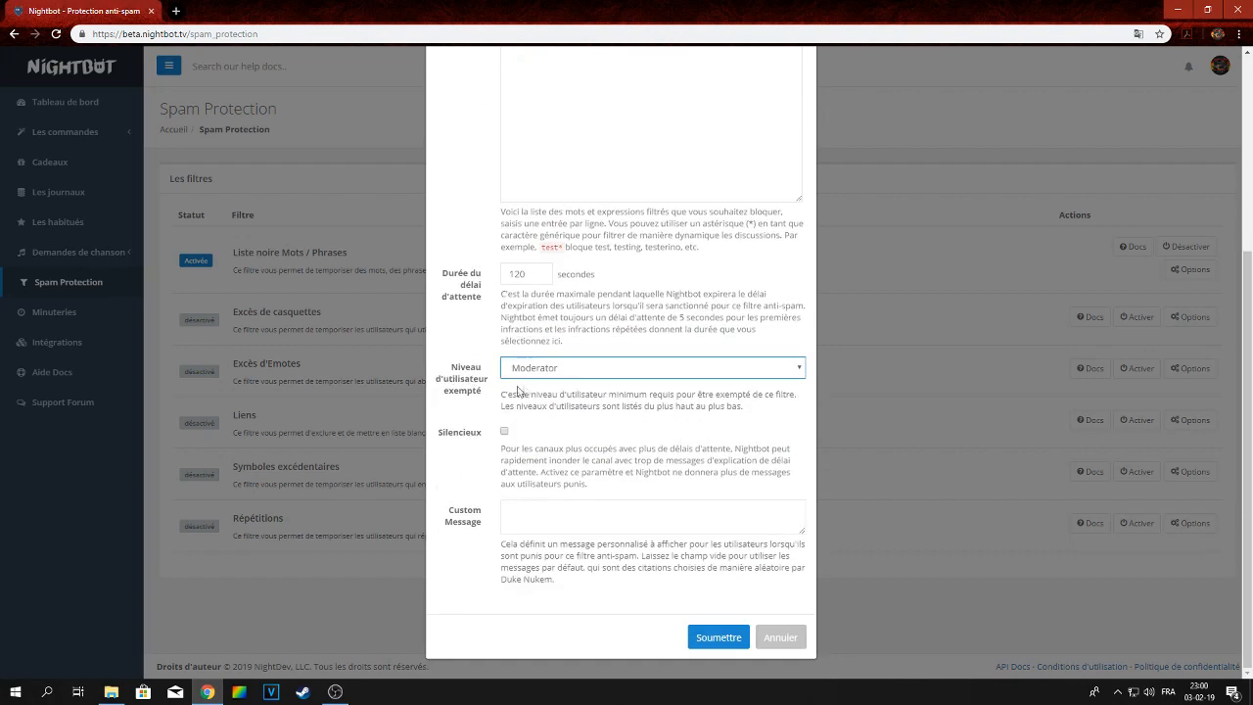
{"action": "left_click", "coordinate": [718, 638]}
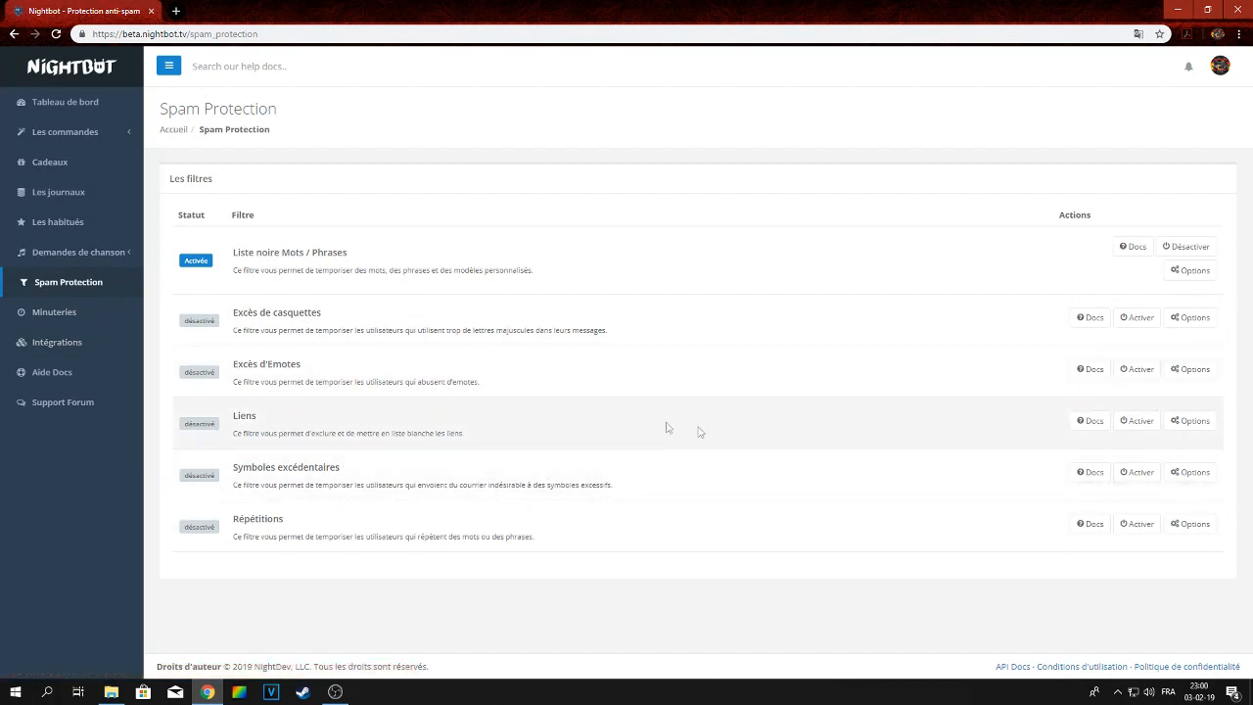
Open the Links filter options and inspect its whitelist field without saving
{"action": "left_click_drag", "start_coordinate": [233, 434], "coordinate": [504, 447]}
{"action": "left_click", "coordinate": [544, 429]}
{"action": "left_click", "coordinate": [1201, 426]}
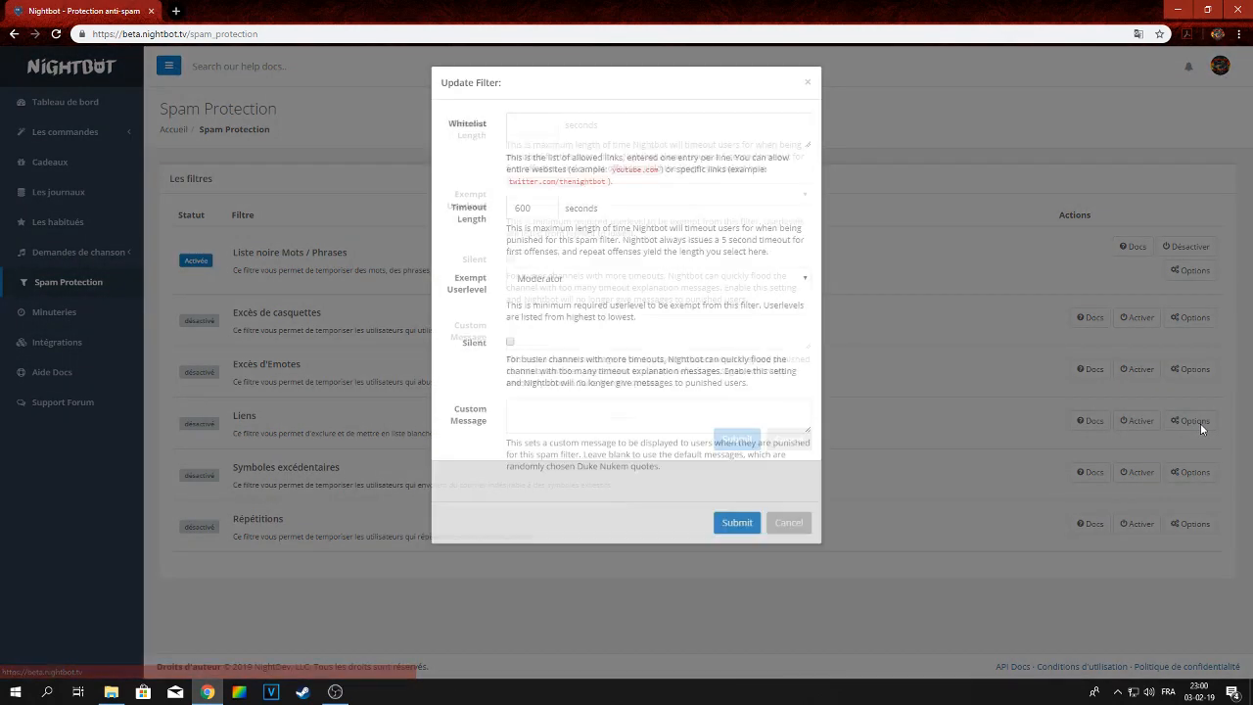
{"action": "left_click_drag", "start_coordinate": [515, 207], "coordinate": [533, 208]}
{"action": "left_click", "coordinate": [523, 128]}
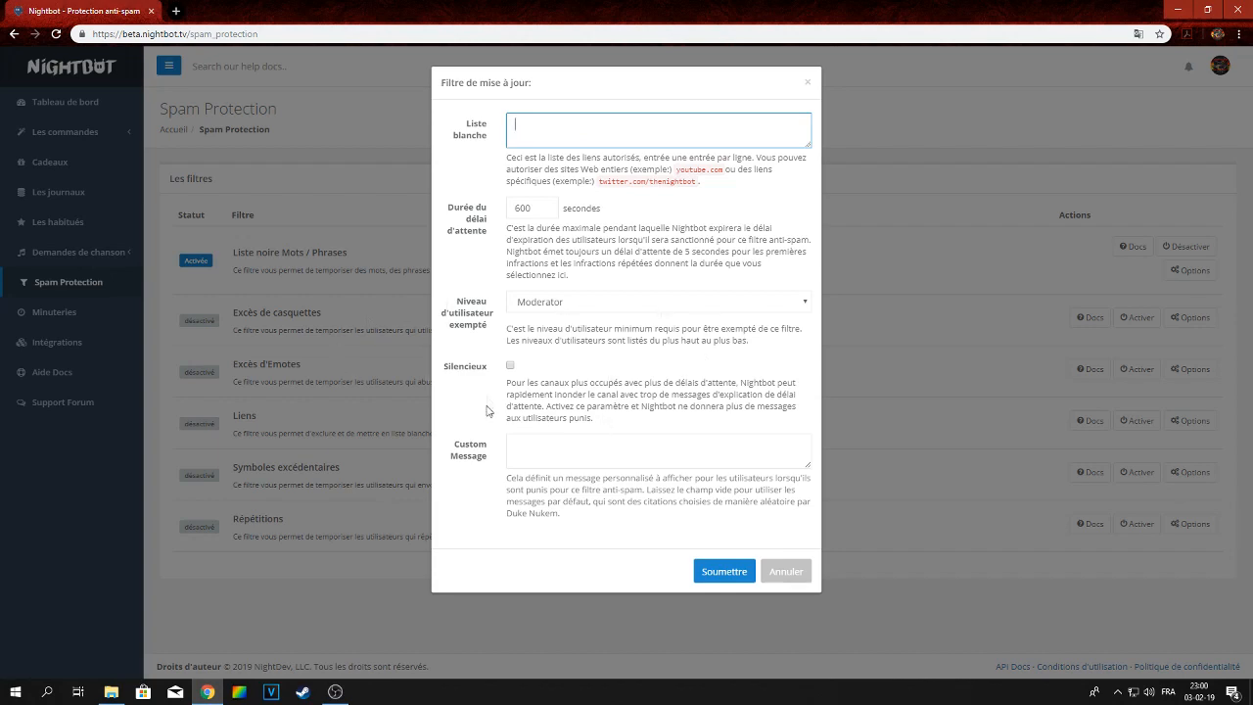
{"action": "left_click", "coordinate": [791, 578]}
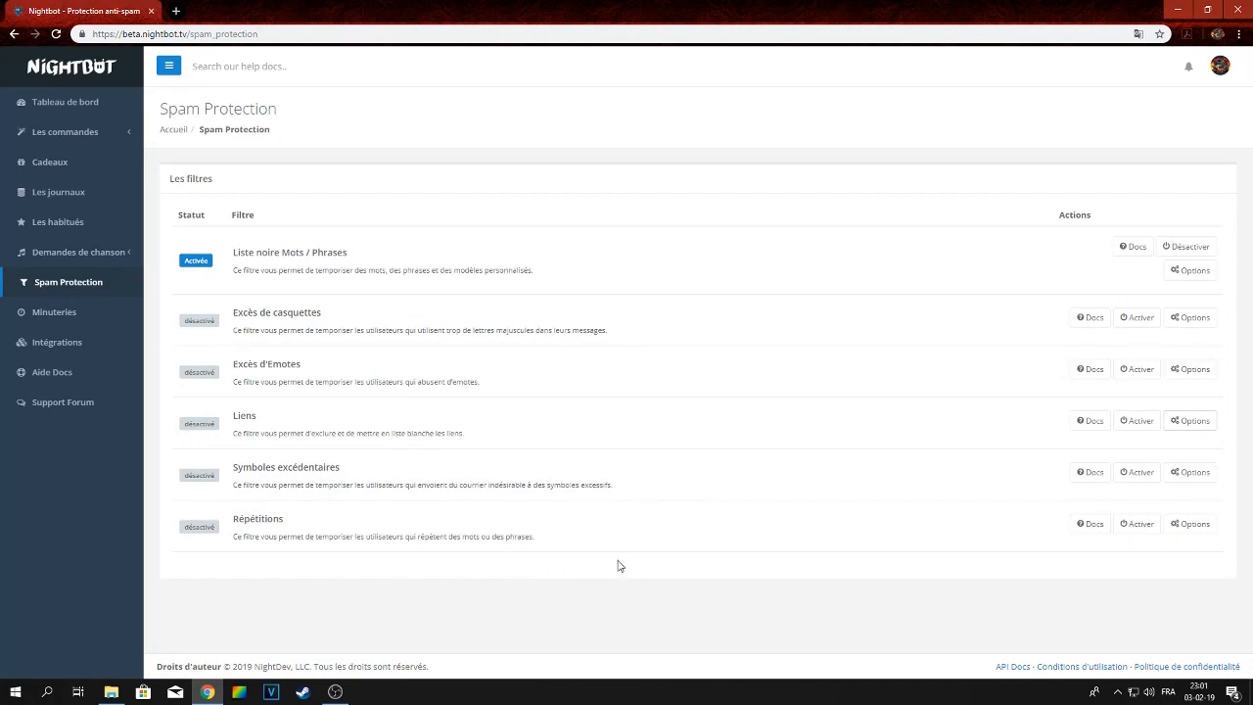
Open and close the options of the Excess Symbols, Excess Caps and Repetitions filters
{"action": "left_click", "coordinate": [1182, 473]}
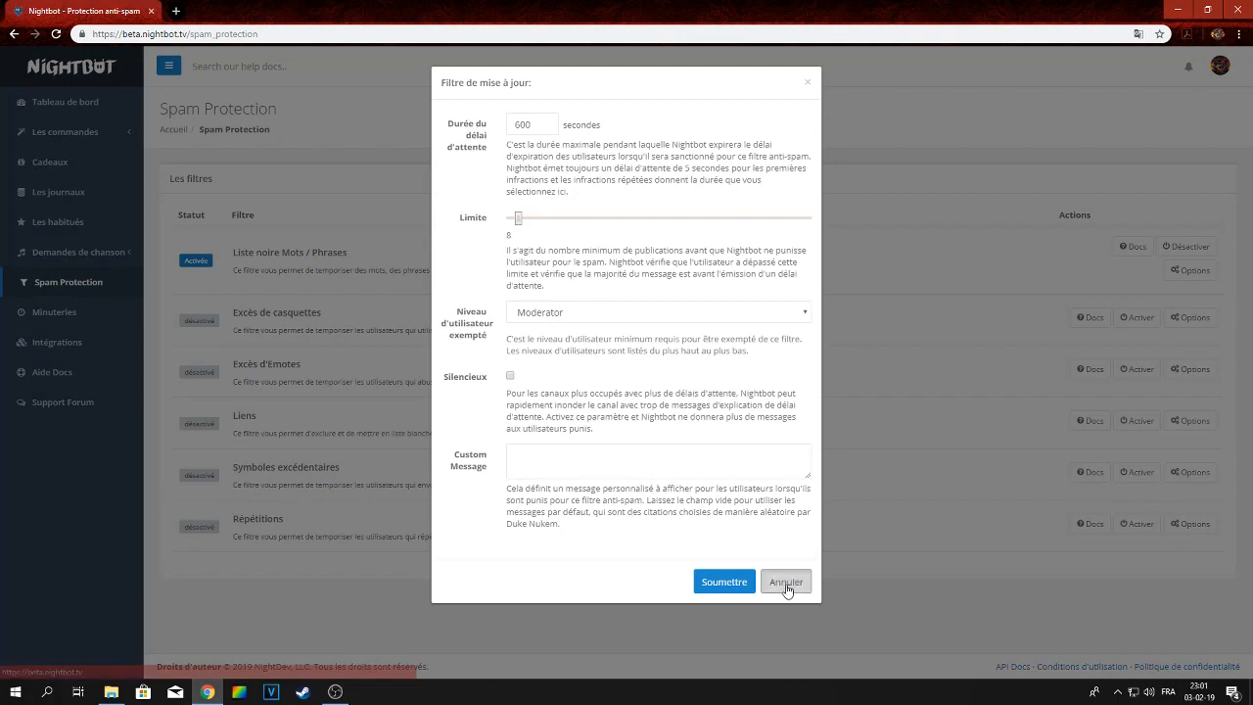
{"action": "left_click", "coordinate": [788, 588]}
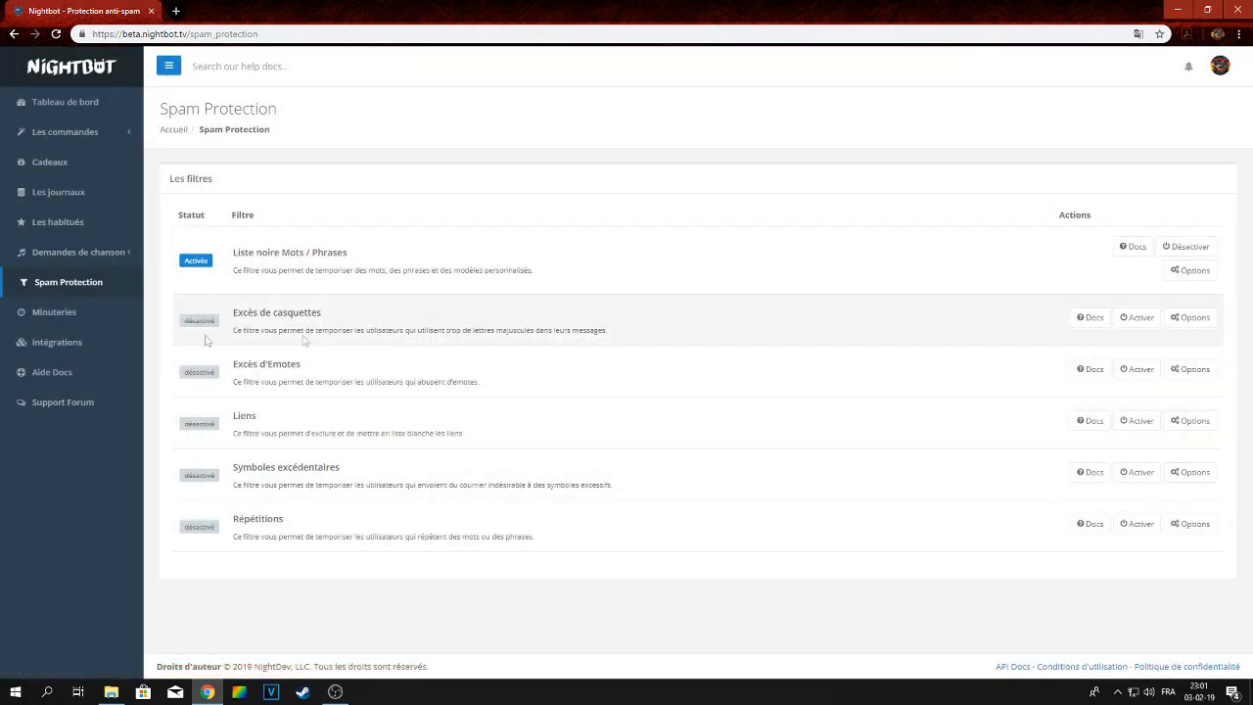
{"action": "left_click", "coordinate": [1204, 321]}
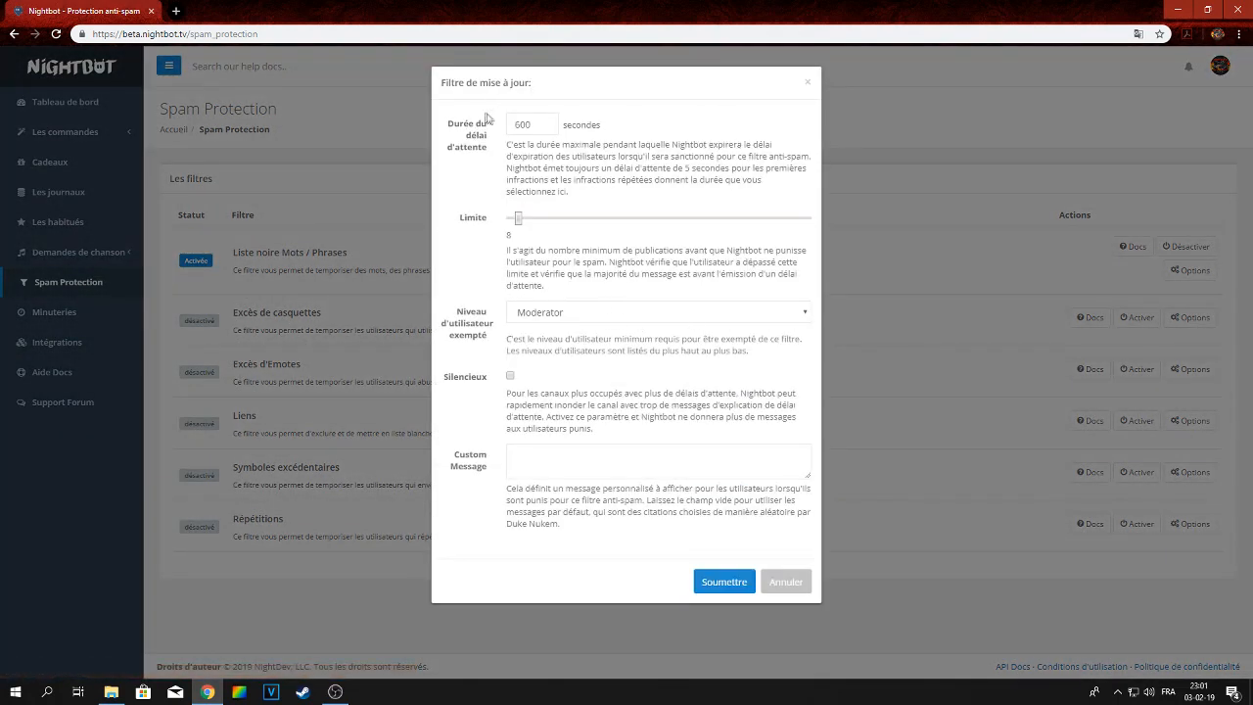
{"action": "left_click", "coordinate": [789, 587]}
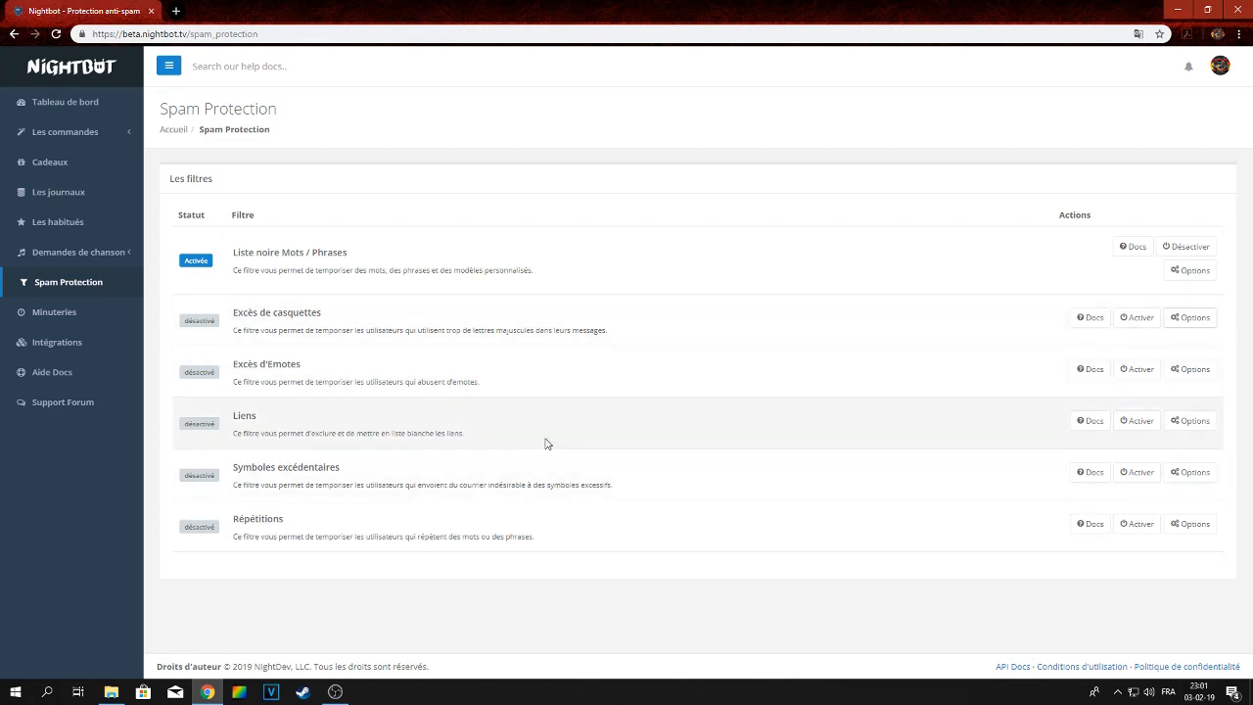
{"action": "left_click_drag", "start_coordinate": [232, 364], "coordinate": [299, 364]}
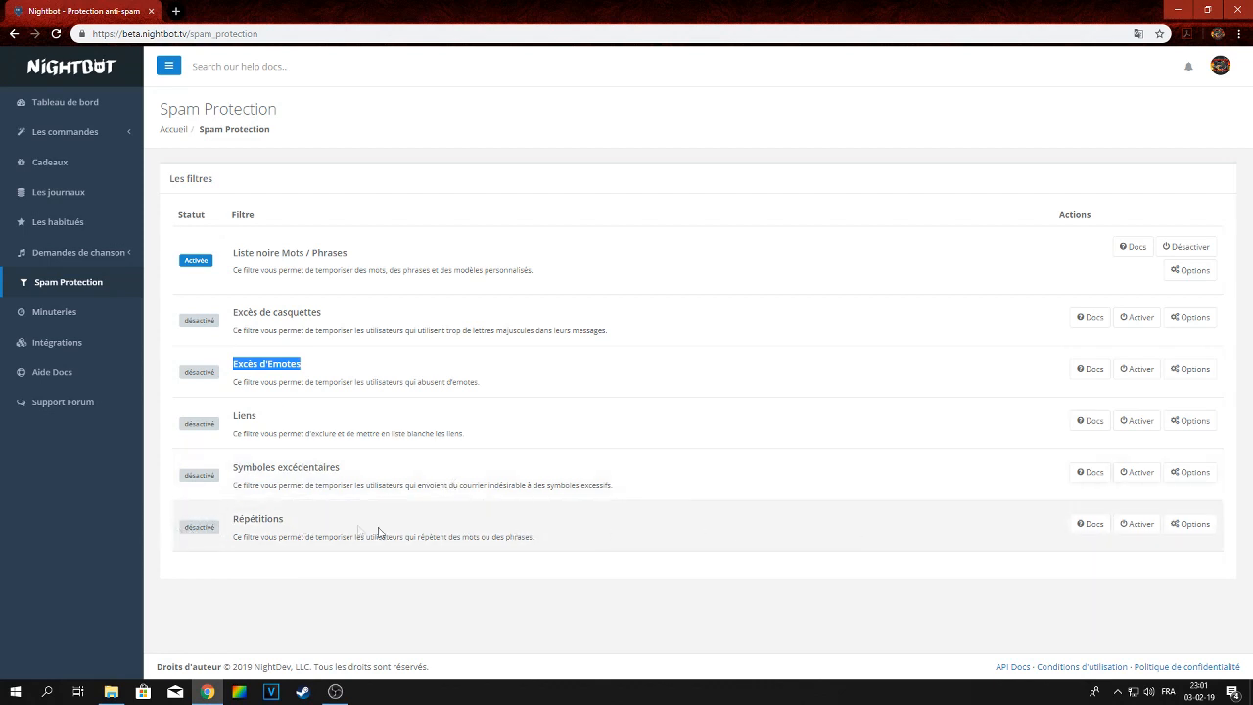
{"action": "left_click", "coordinate": [1196, 524]}
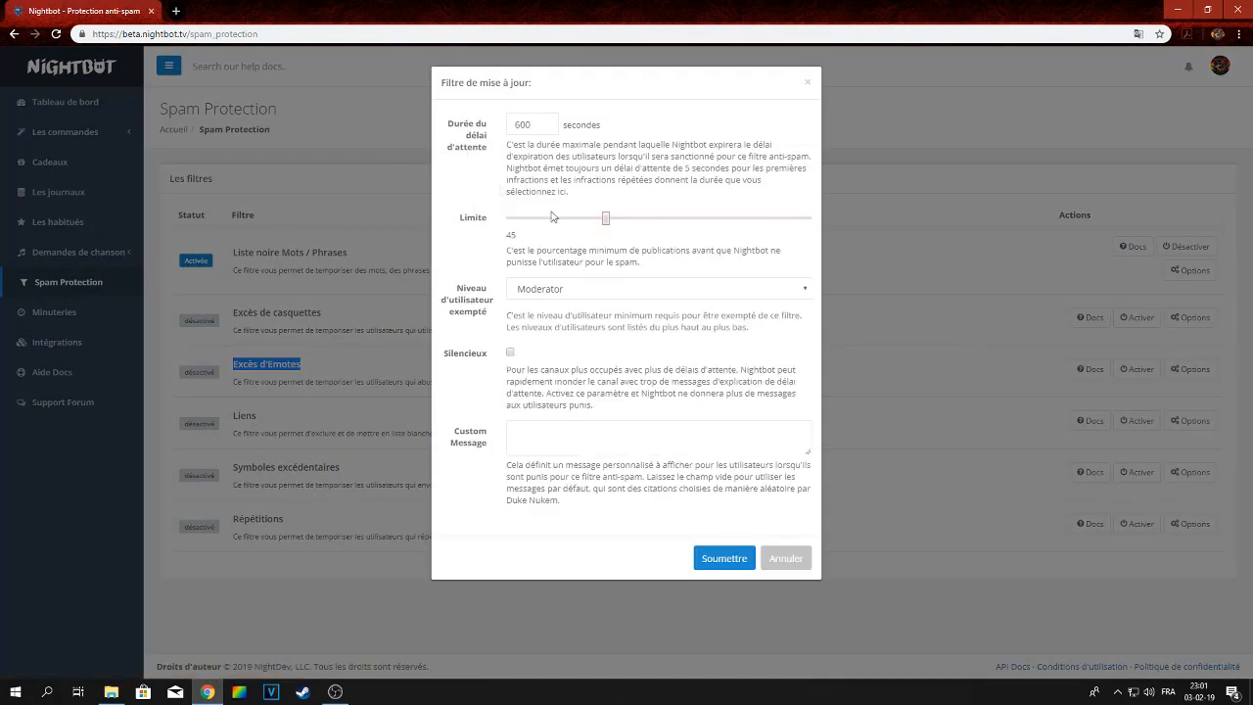
{"action": "left_click", "coordinate": [784, 560]}
Open the Timers page and review the existing timers
{"action": "left_click", "coordinate": [78, 327]}
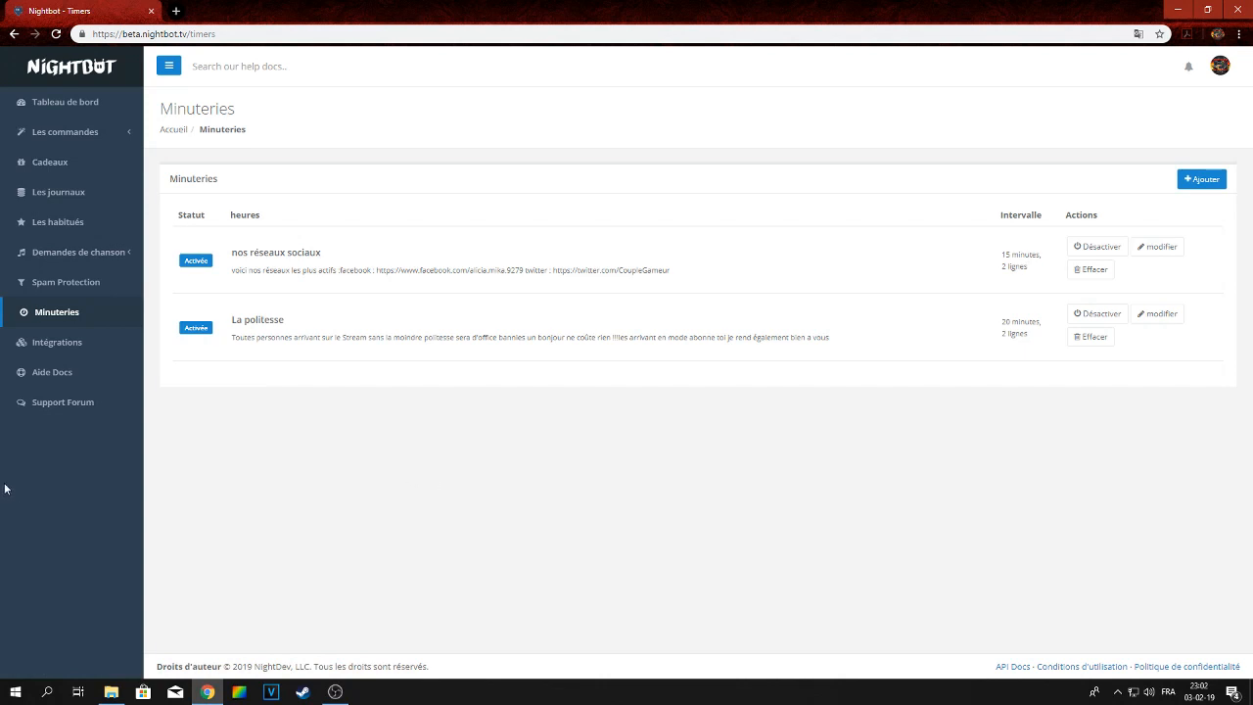
{"action": "left_click", "coordinate": [67, 284]}
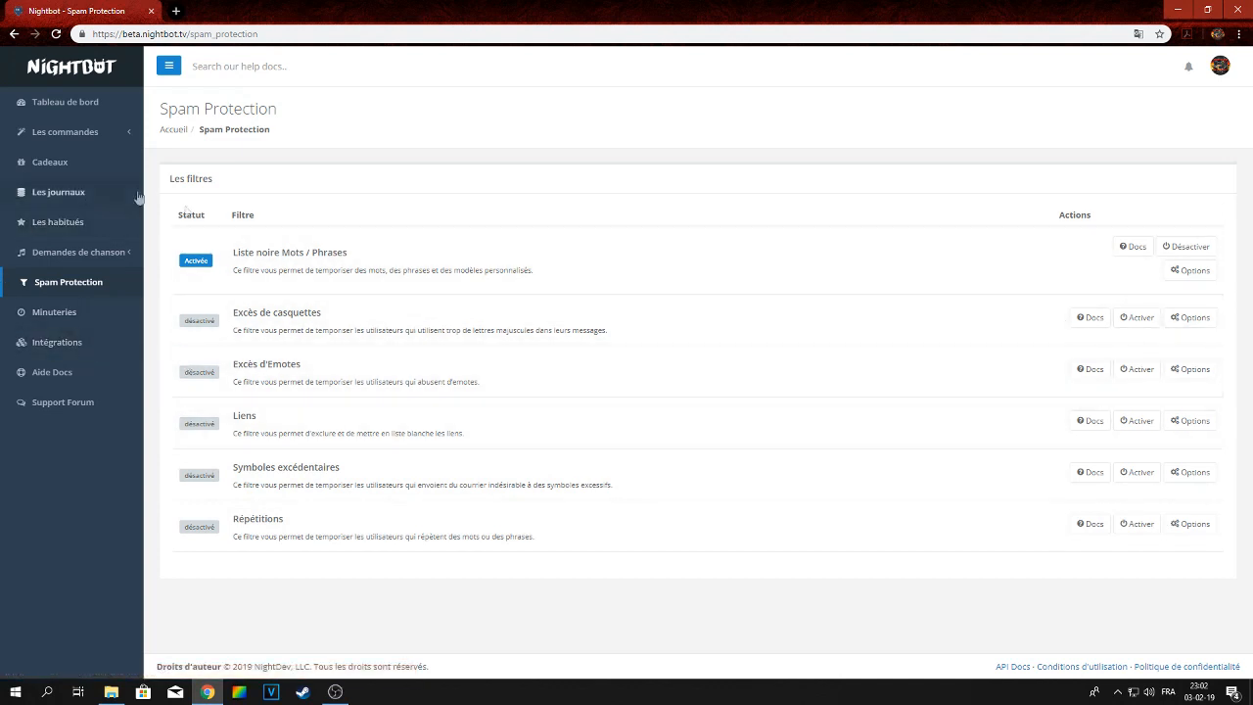
{"action": "left_click", "coordinate": [35, 315]}
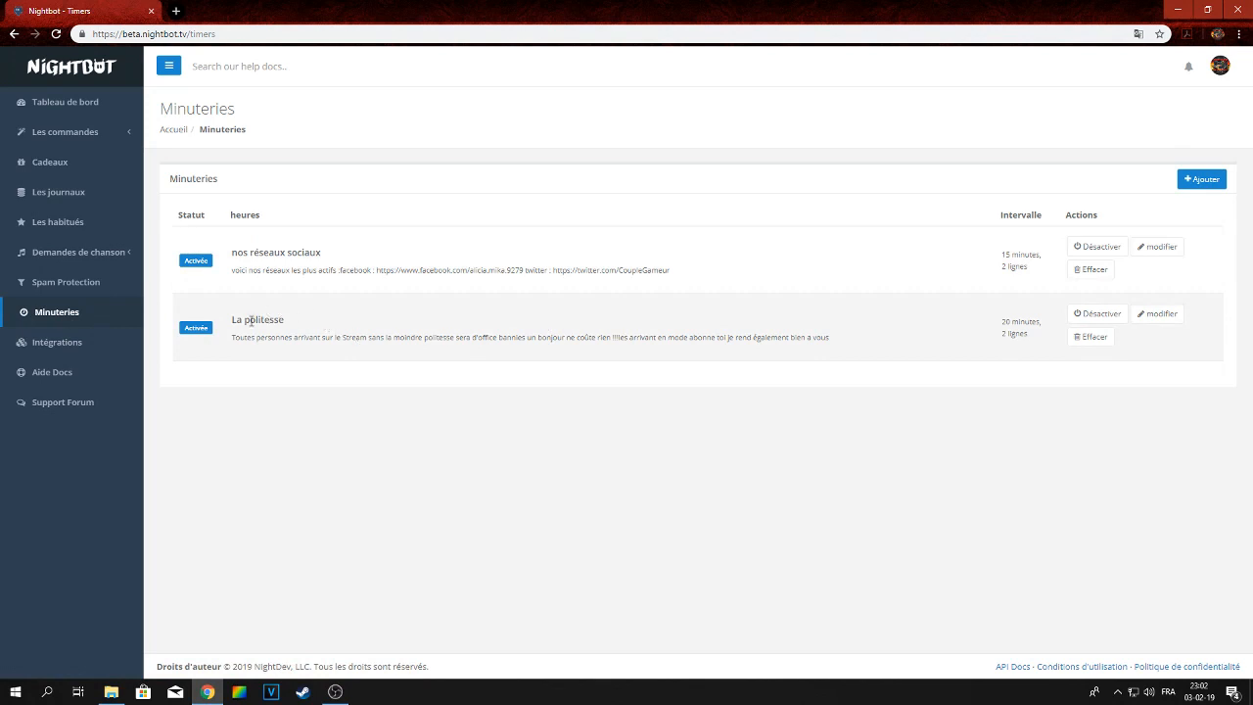
{"action": "left_click_drag", "start_coordinate": [231, 324], "coordinate": [284, 324]}
{"action": "left_click", "coordinate": [888, 330]}
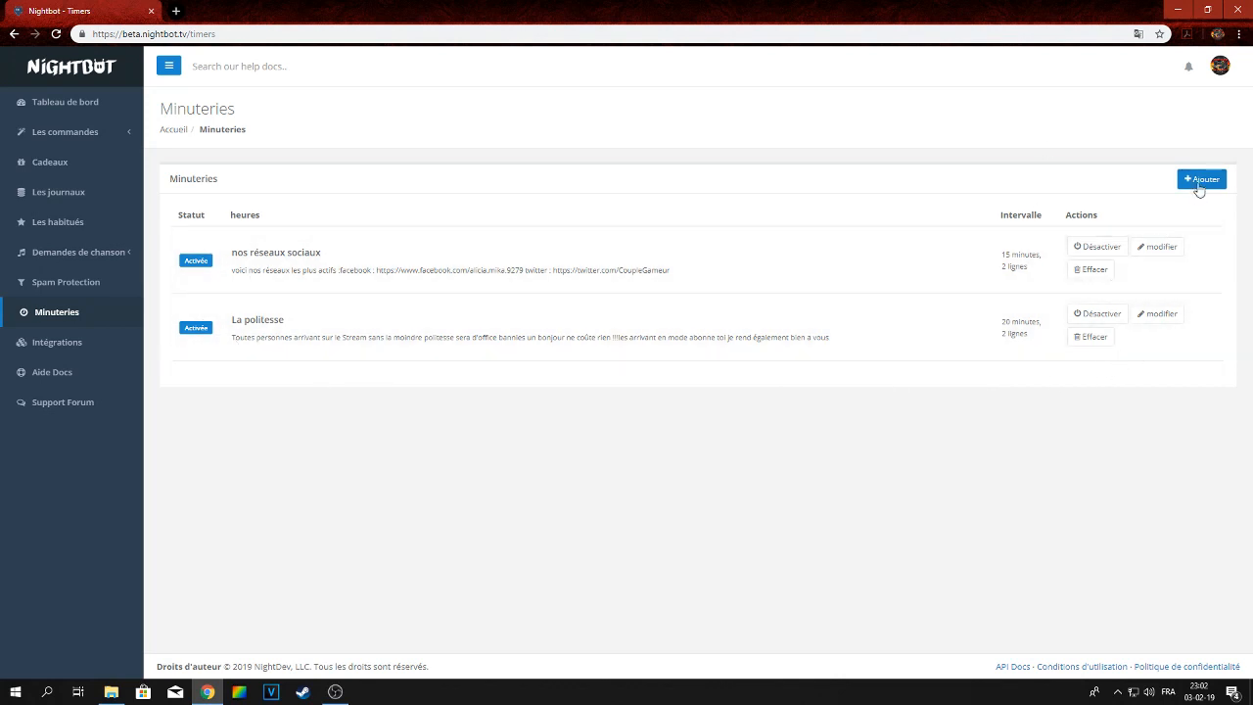
Add a timer named tuto with the message 'allez voir noter video tuto nightbot'
{"action": "left_click", "coordinate": [1199, 181]}
{"action": "left_click", "coordinate": [666, 123]}
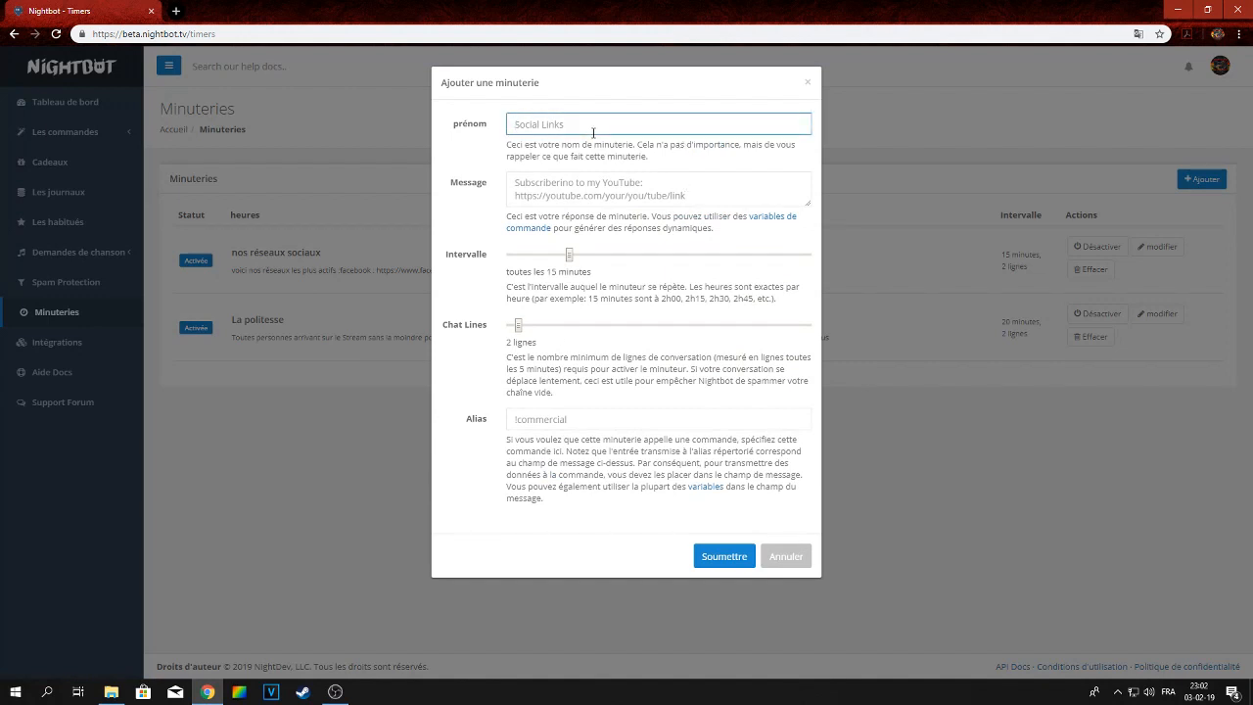
{"action": "type", "text": "tuto"}
{"action": "left_click", "coordinate": [587, 176]}
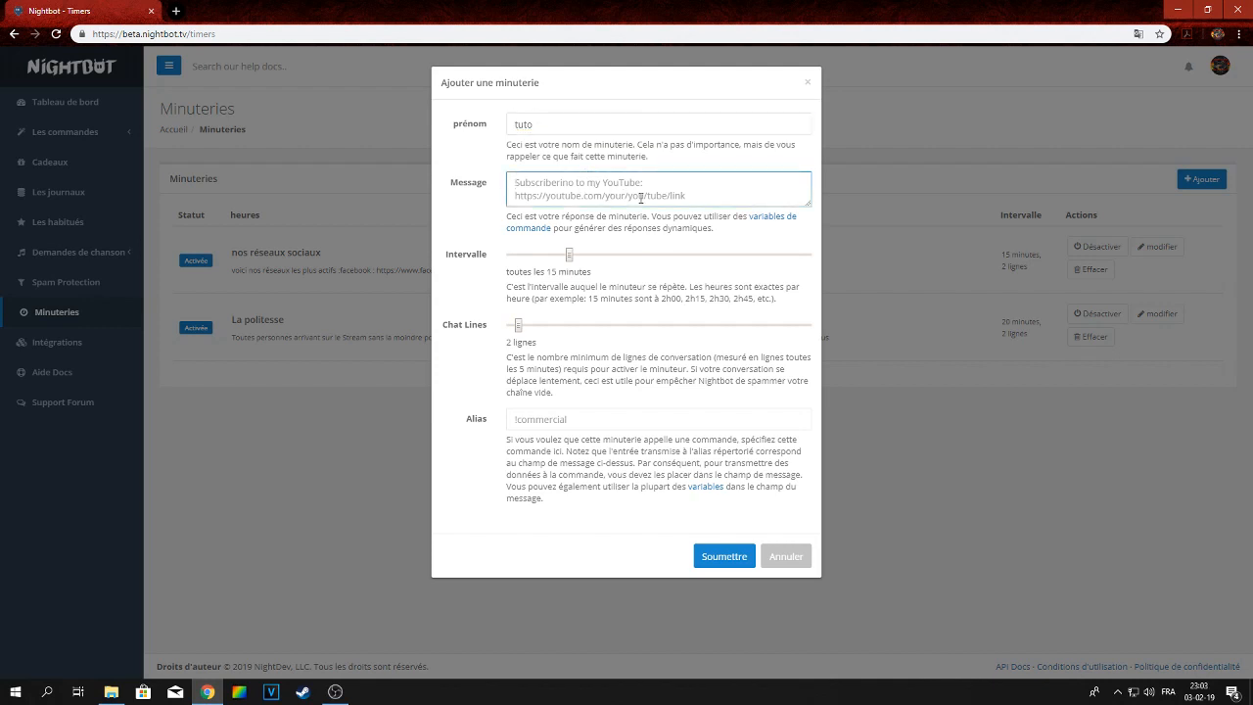
{"action": "type", "text": "all"}
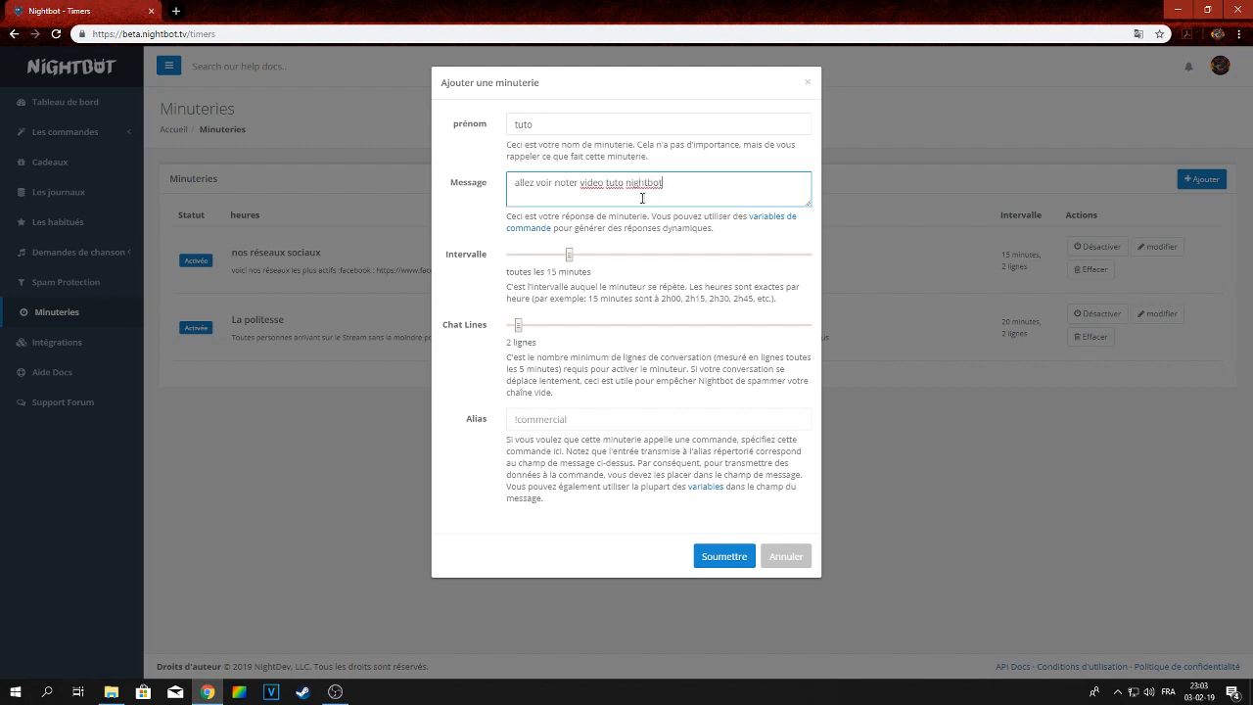
{"action": "mouse_move", "coordinate": [570, 265]}
{"action": "left_mouse_down"}
{"action": "mouse_move", "coordinate": [745, 263]}
{"action": "mouse_move", "coordinate": [559, 258]}
{"action": "left_mouse_up"}
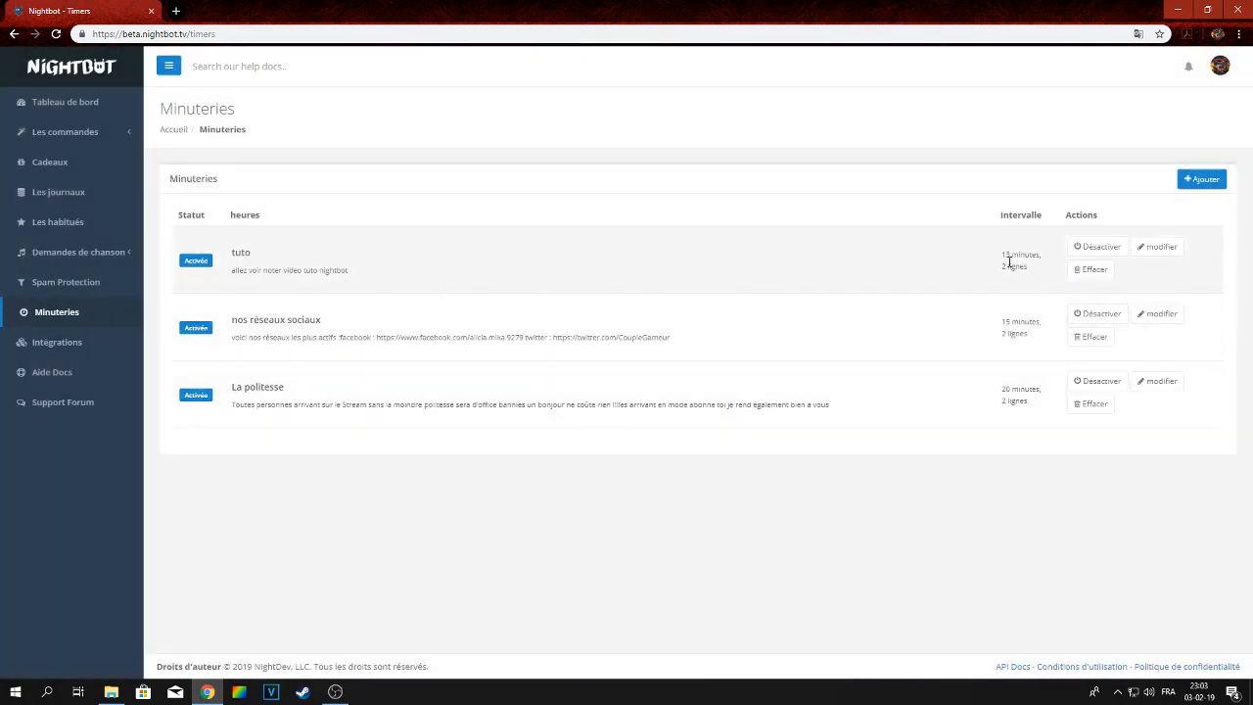
Change the tuto timer's interval to 25 minutes
{"action": "left_click", "coordinate": [1159, 252]}
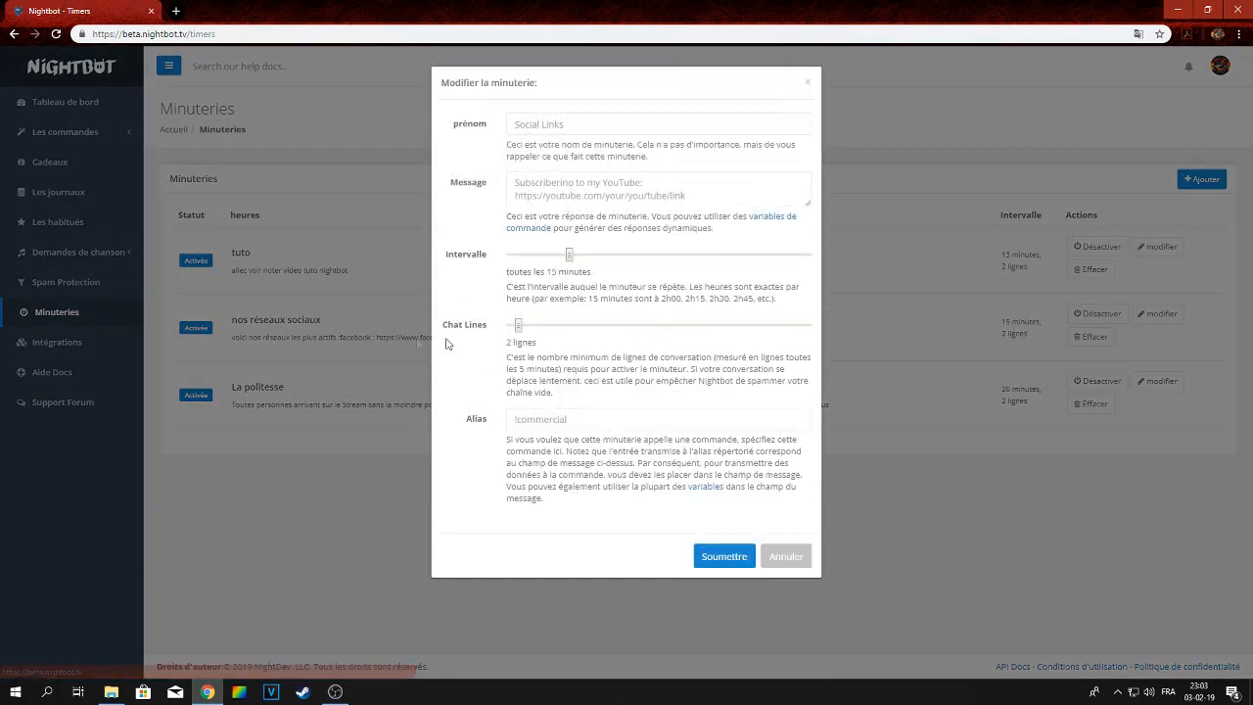
{"action": "left_click_drag", "start_coordinate": [558, 255], "coordinate": [627, 255]}
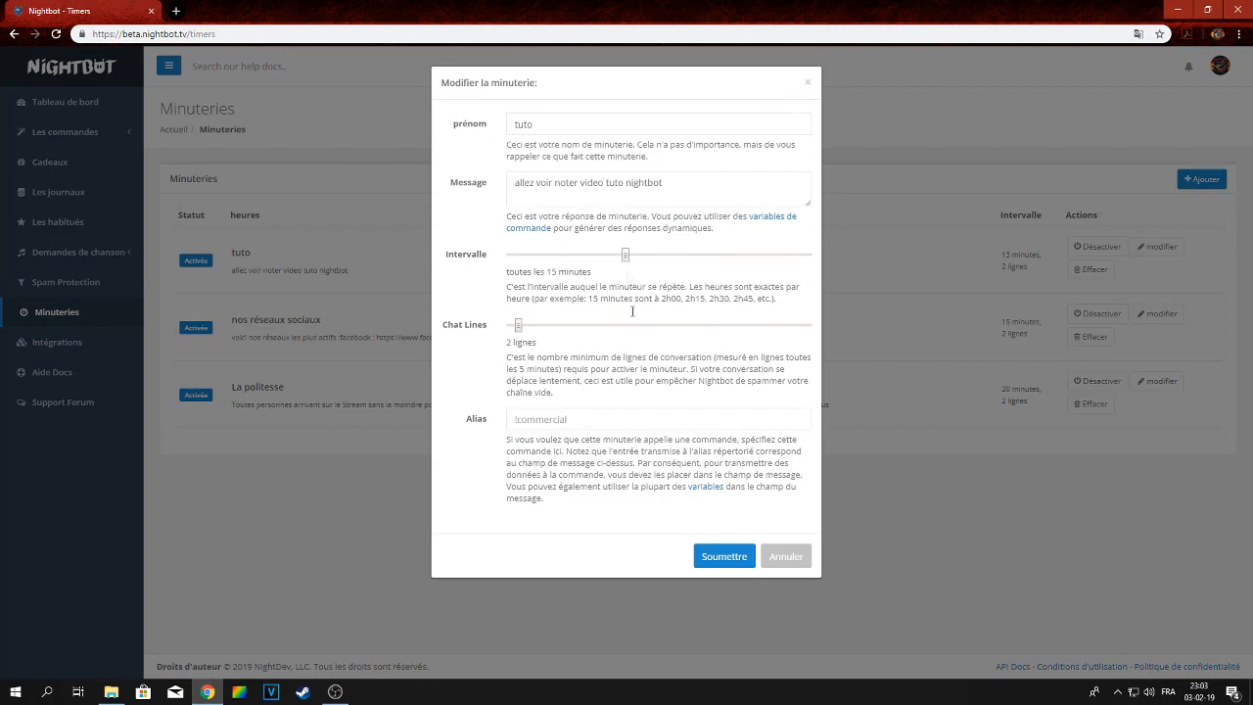
{"action": "left_click", "coordinate": [734, 568]}
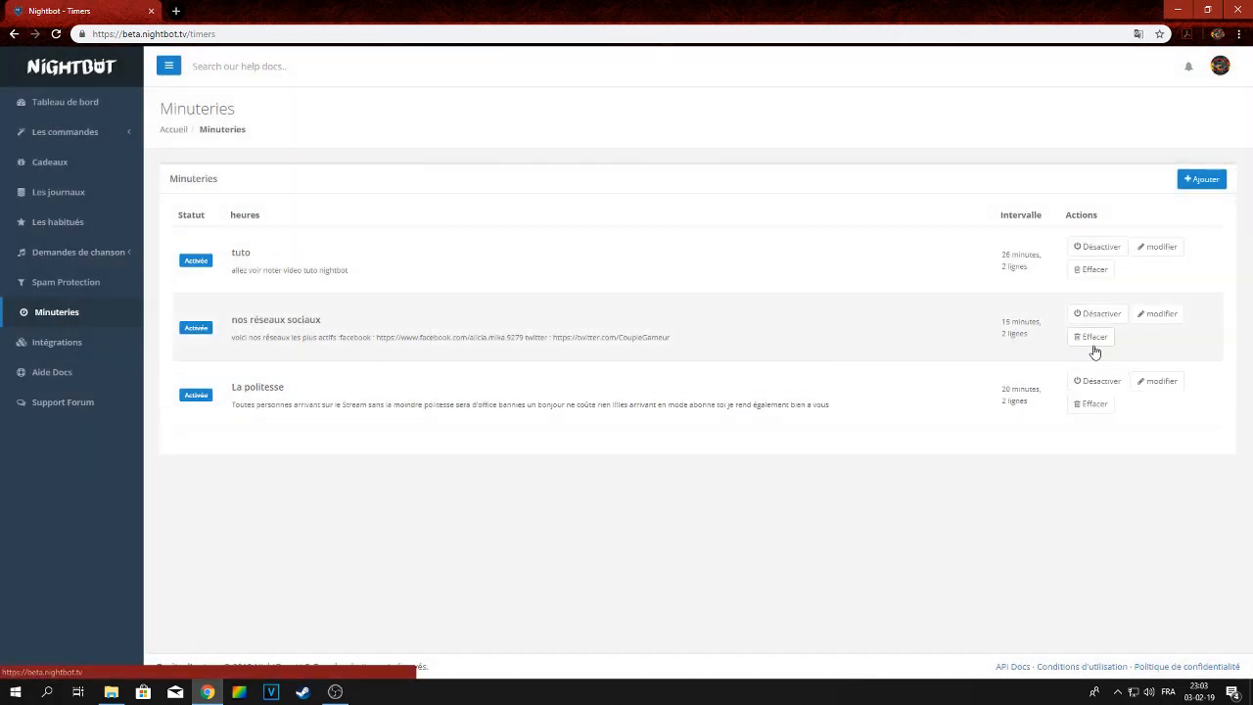
{"action": "left_click", "coordinate": [1149, 250]}
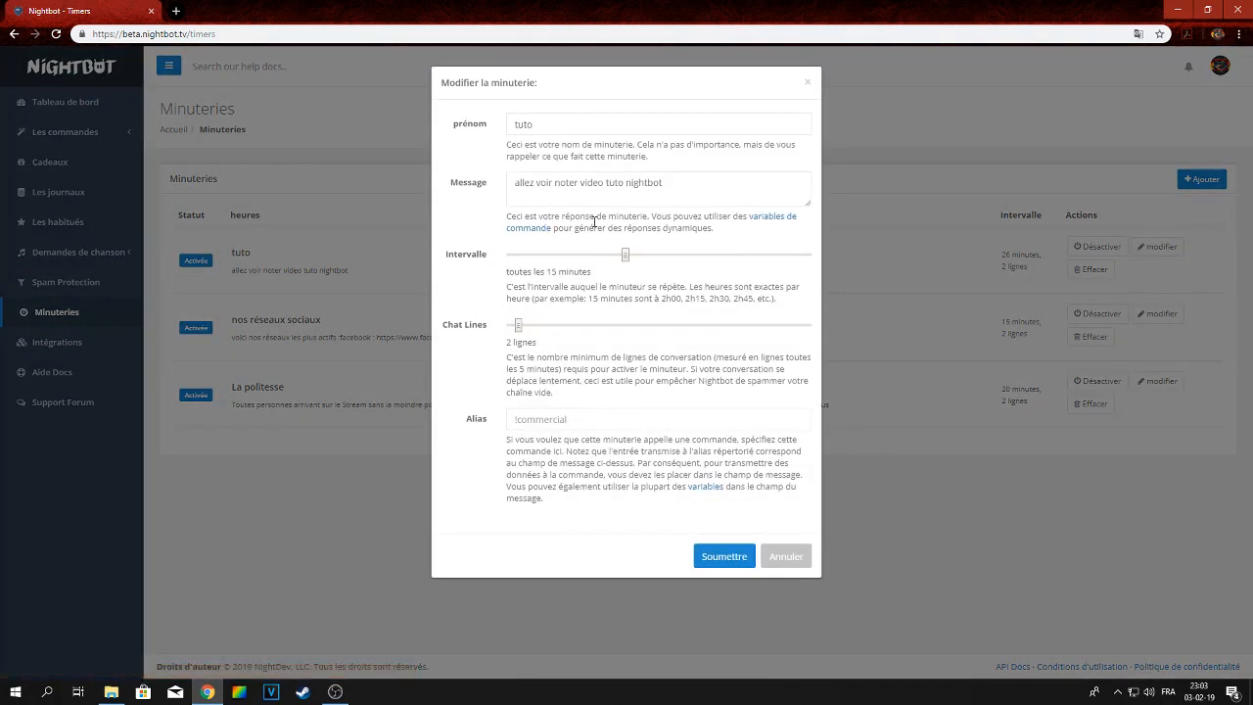
{"action": "left_click_drag", "start_coordinate": [626, 257], "coordinate": [622, 257]}
{"action": "left_click", "coordinate": [726, 558]}
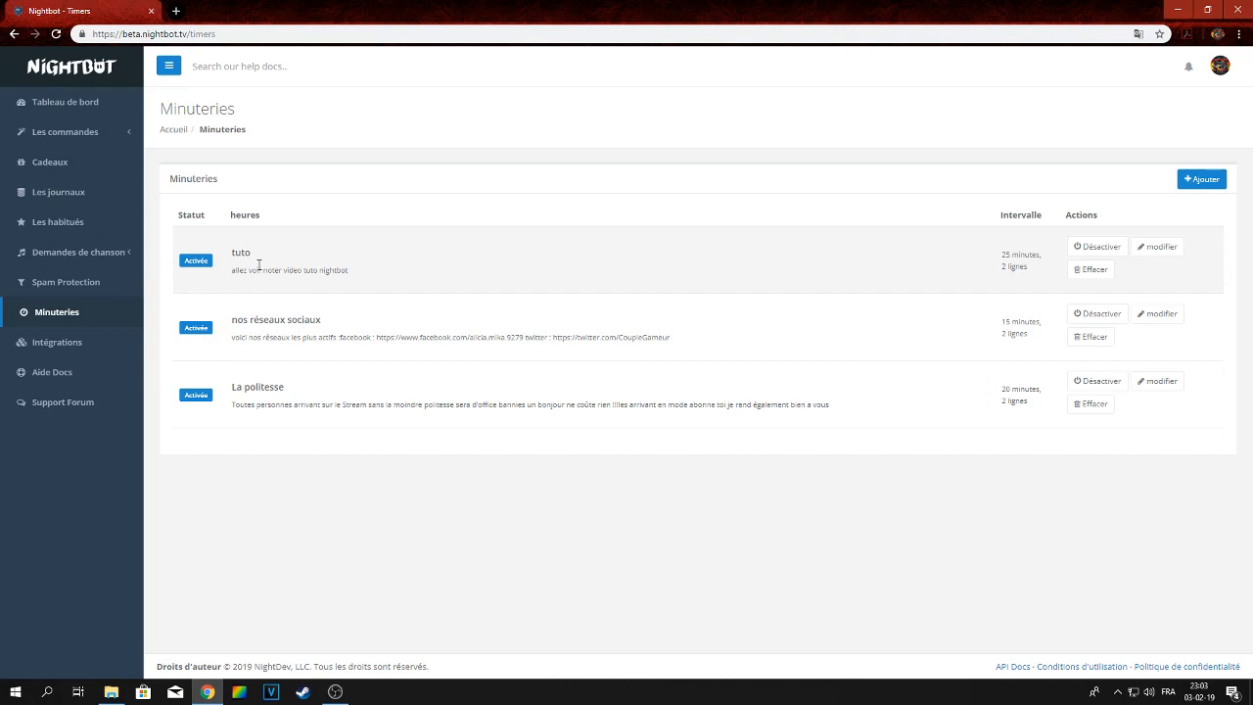
Correct the tuto timer's message to 'allez voir notre video tuto nightbot'
{"action": "left_click", "coordinate": [1153, 247]}
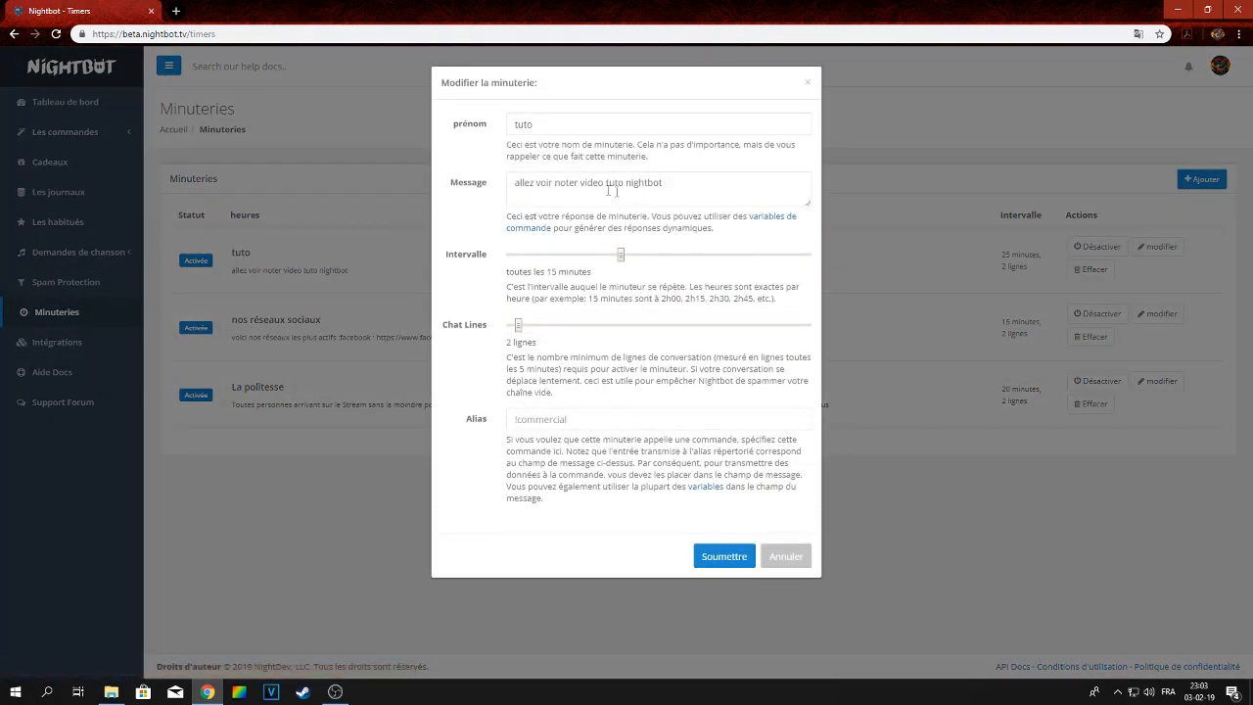
{"action": "left_click", "coordinate": [579, 186]}
{"action": "key", "text": "BackSpace"}
{"action": "key", "text": "BackSpace"}
{"action": "type", "text": "re"}
{"action": "left_click", "coordinate": [739, 564]}
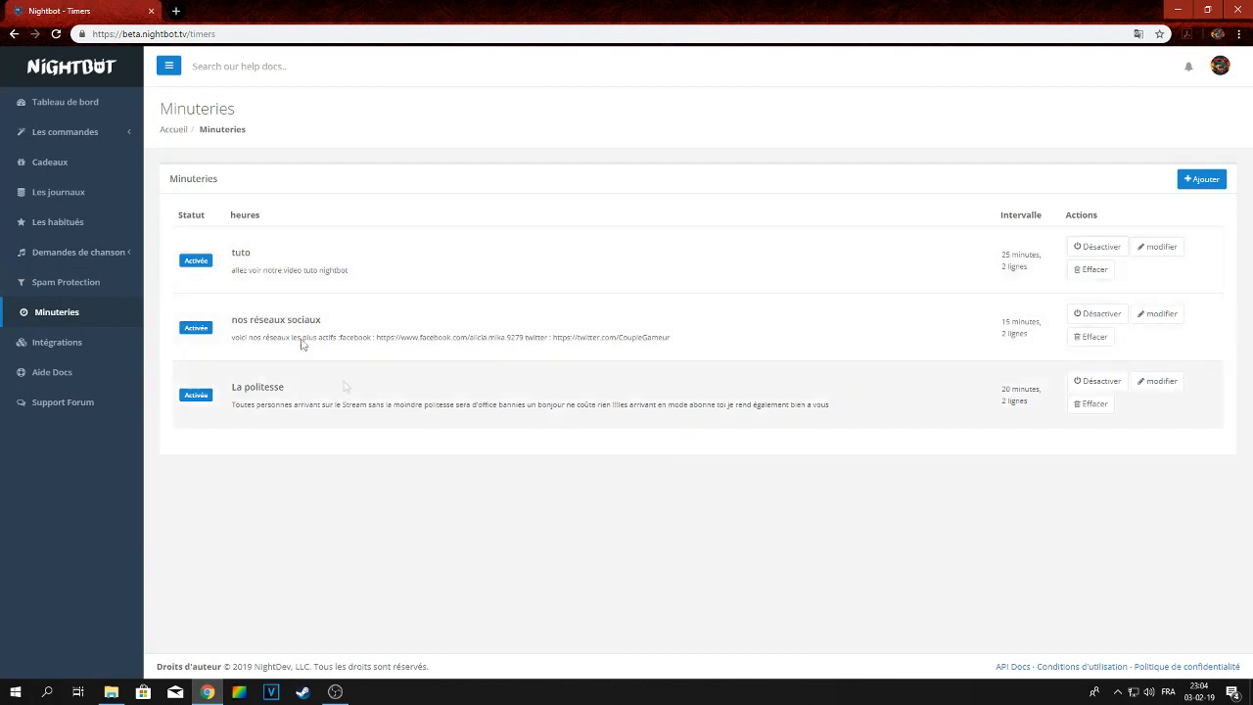
Browse the Integrations, Support Forum and Help Docs pages and return to Spam Protection
{"action": "left_click", "coordinate": [41, 344]}
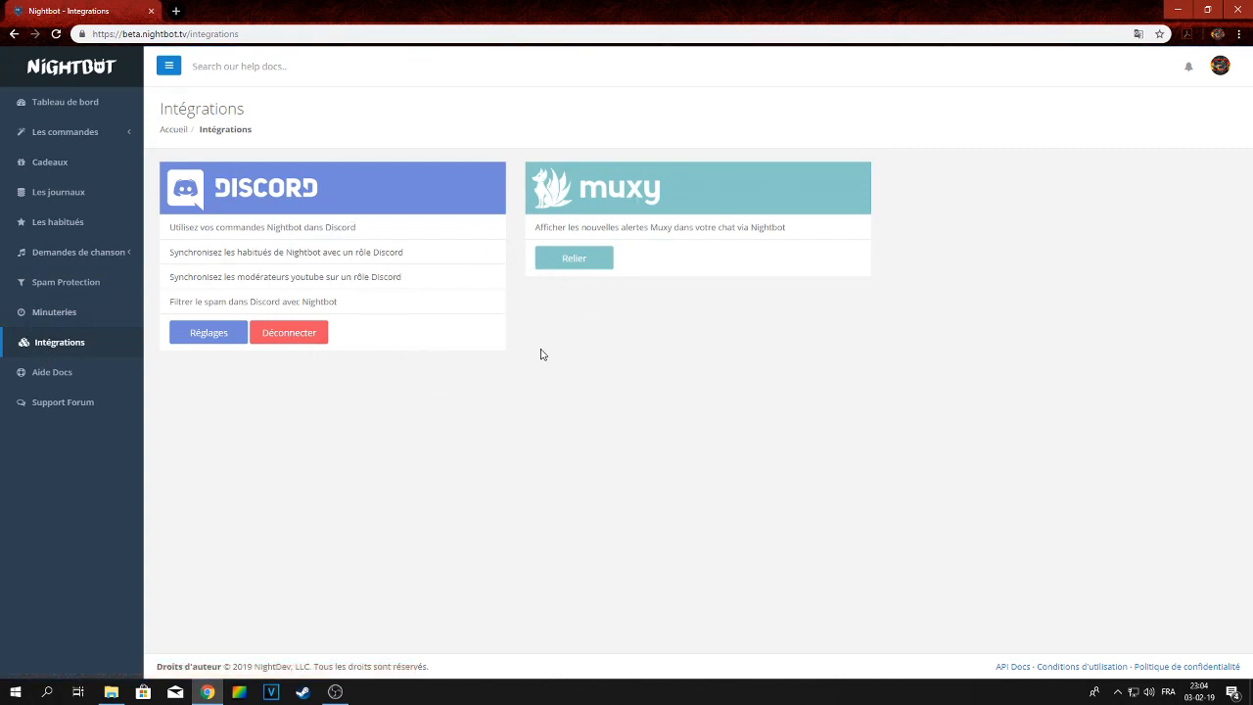
{"action": "left_click", "coordinate": [74, 402]}
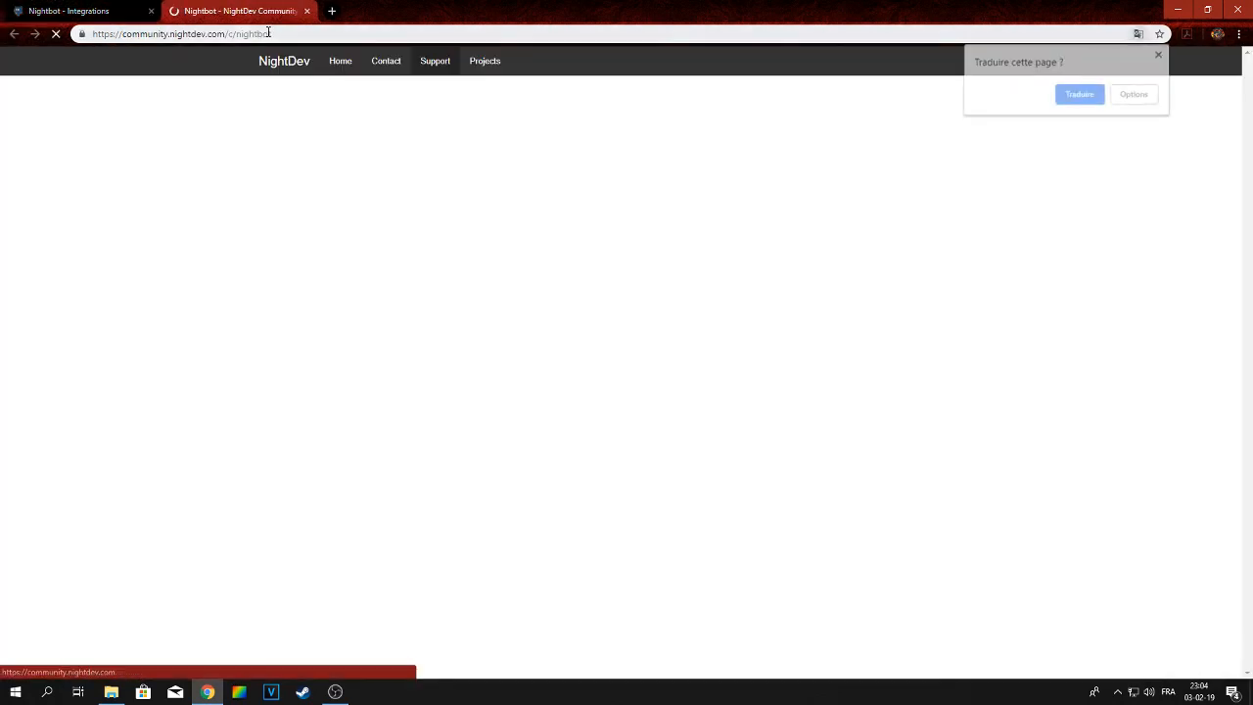
{"action": "left_click", "coordinate": [310, 10]}
{"action": "left_click", "coordinate": [83, 375]}
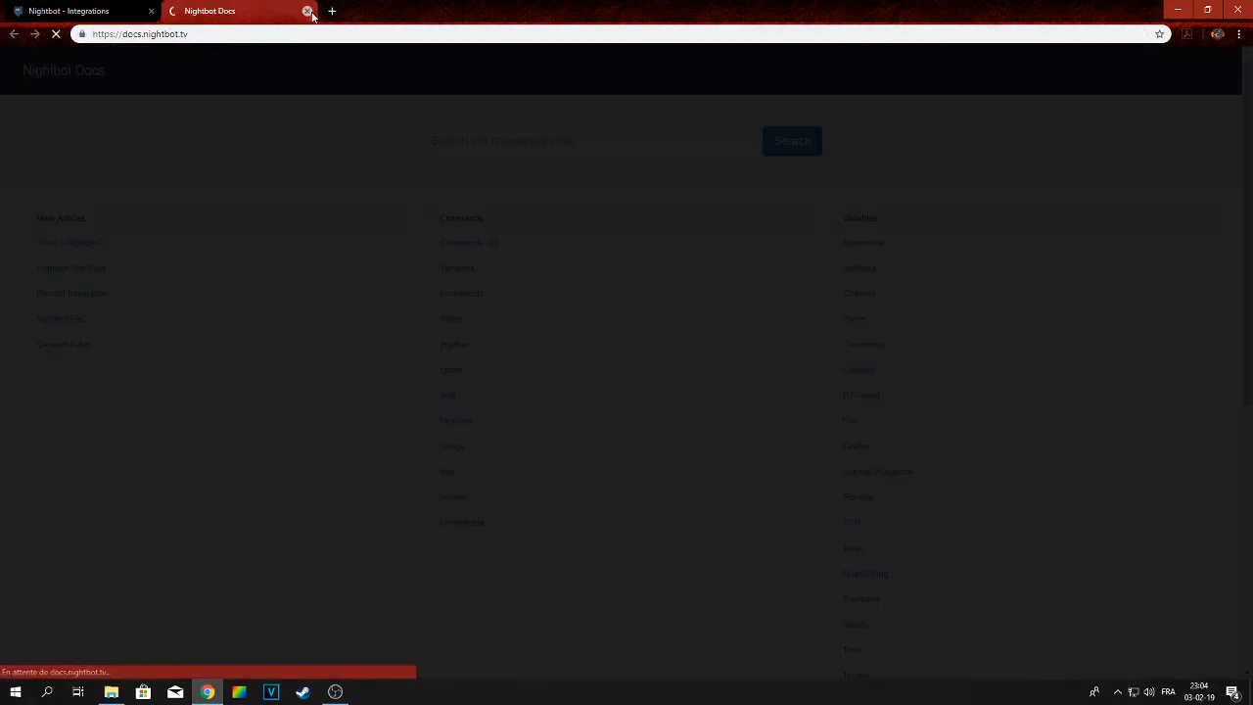
{"action": "left_click", "coordinate": [306, 11]}
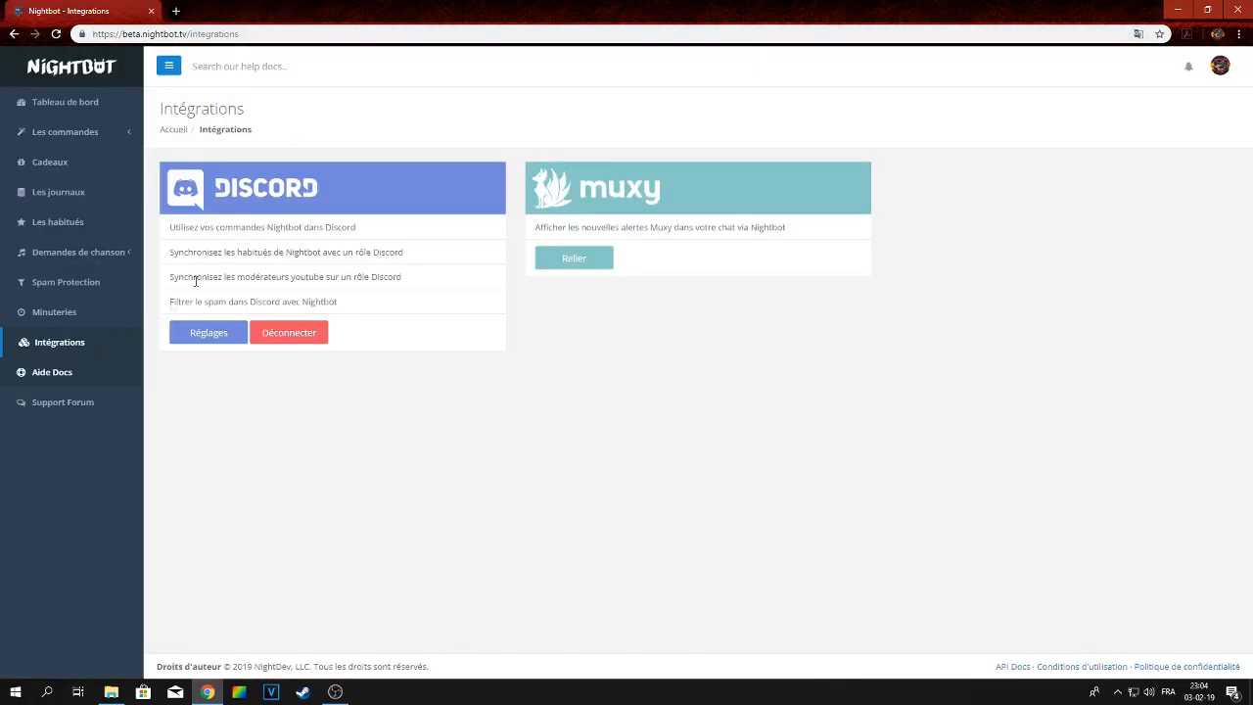
{"action": "left_click", "coordinate": [47, 283]}
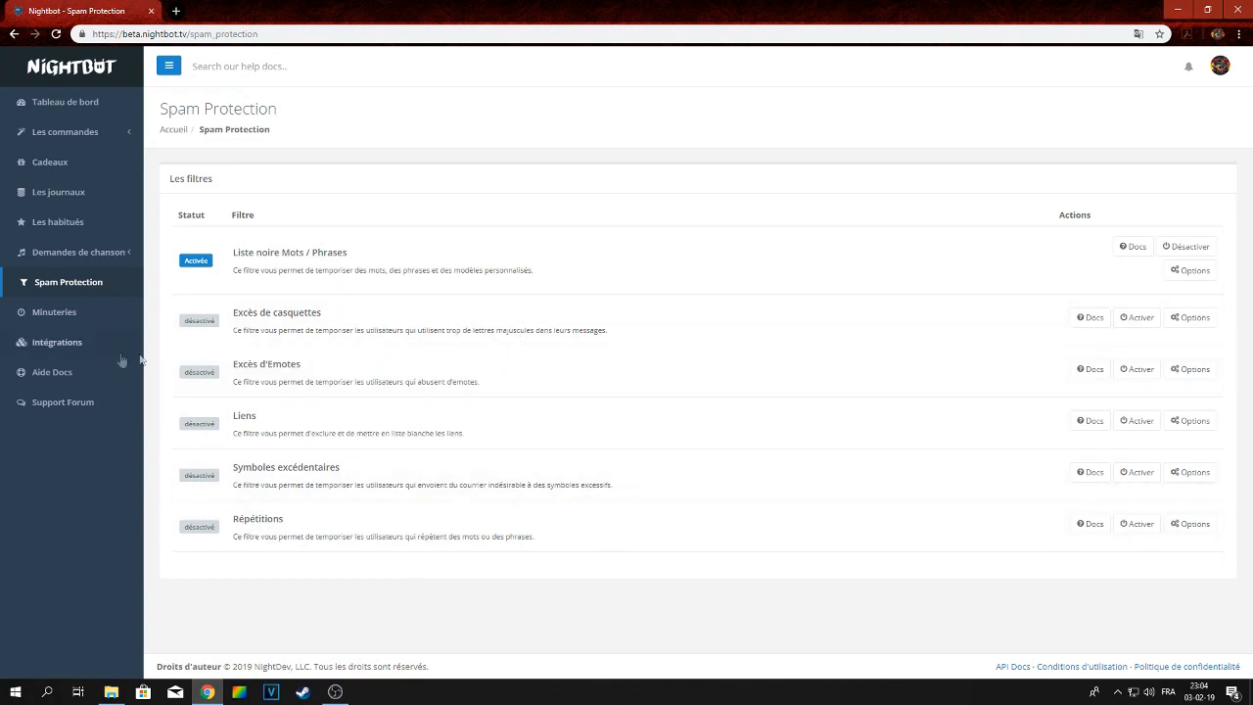
Delete the !tuto custom command
{"action": "left_click", "coordinate": [54, 313]}
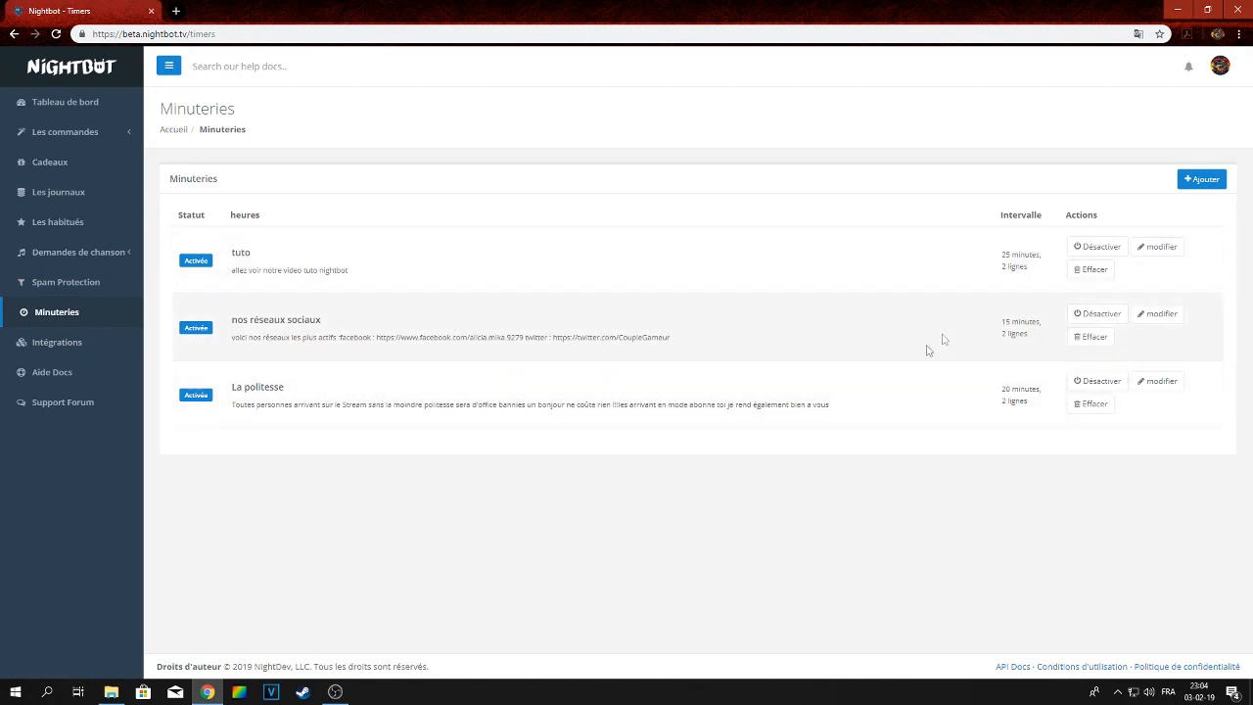
{"action": "left_click", "coordinate": [57, 143]}
{"action": "left_click", "coordinate": [58, 158]}
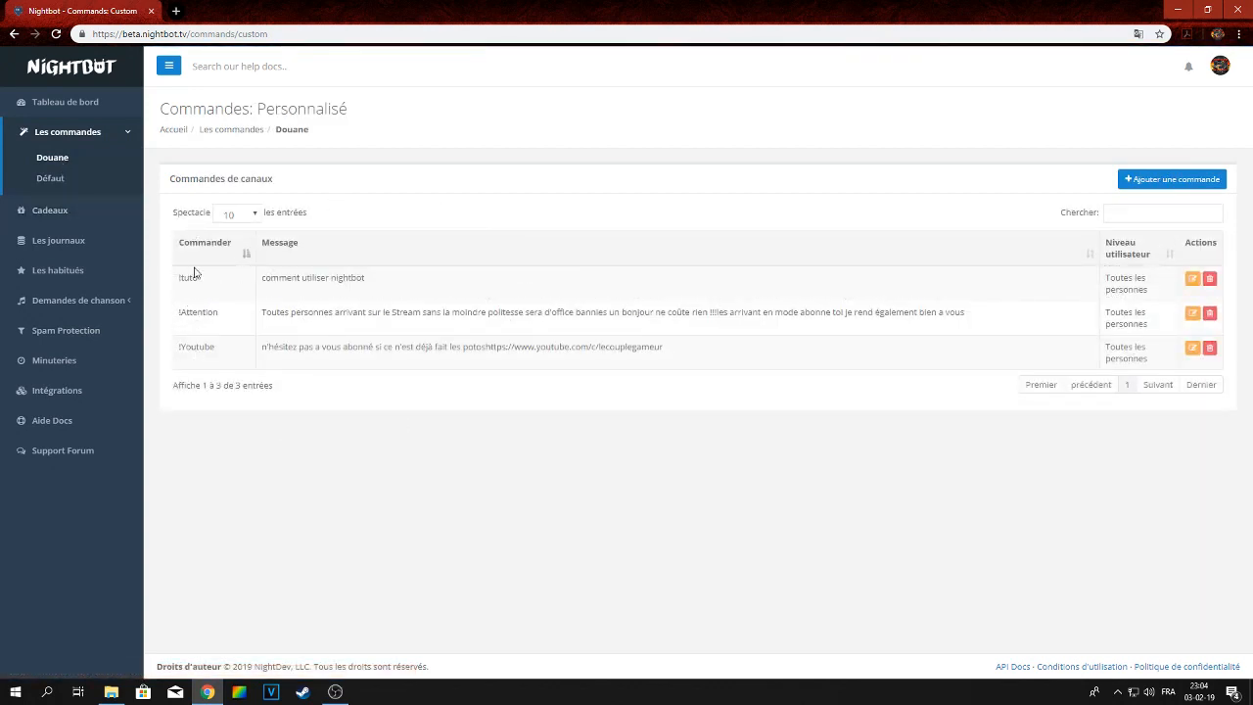
{"action": "left_click", "coordinate": [1210, 280]}
{"action": "left_click", "coordinate": [736, 162]}
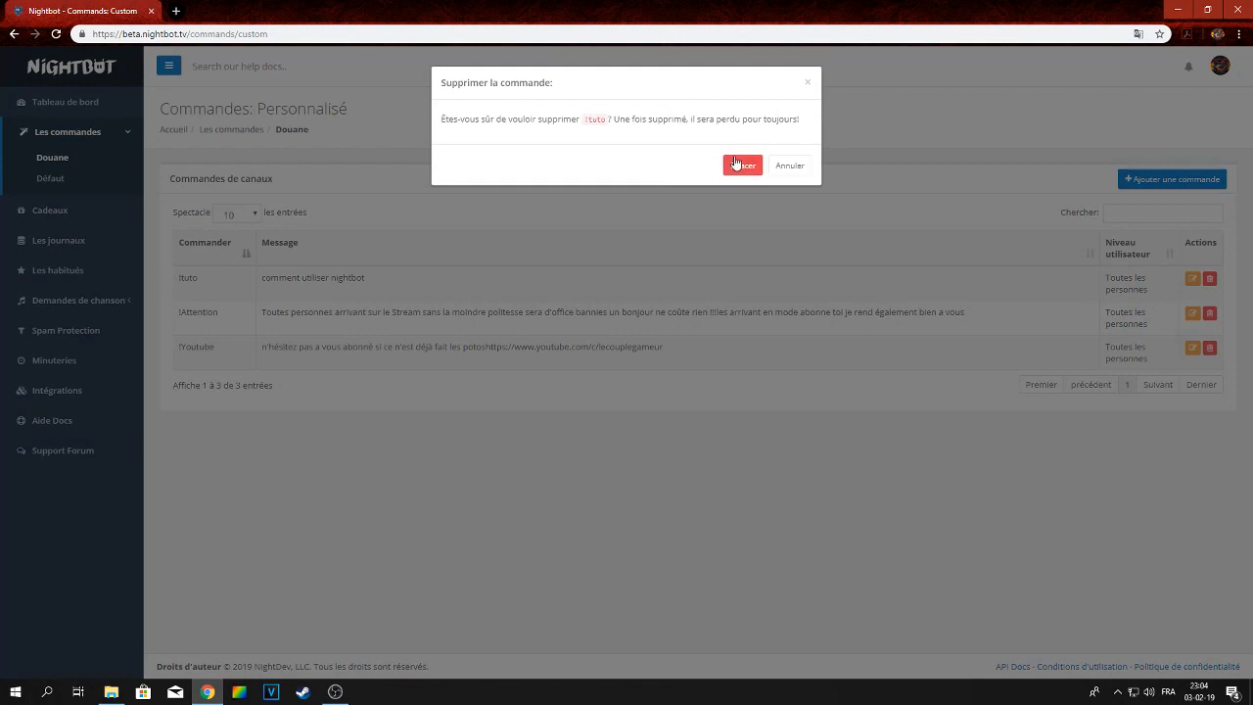
Delete the tuto timer
{"action": "left_click", "coordinate": [54, 333]}
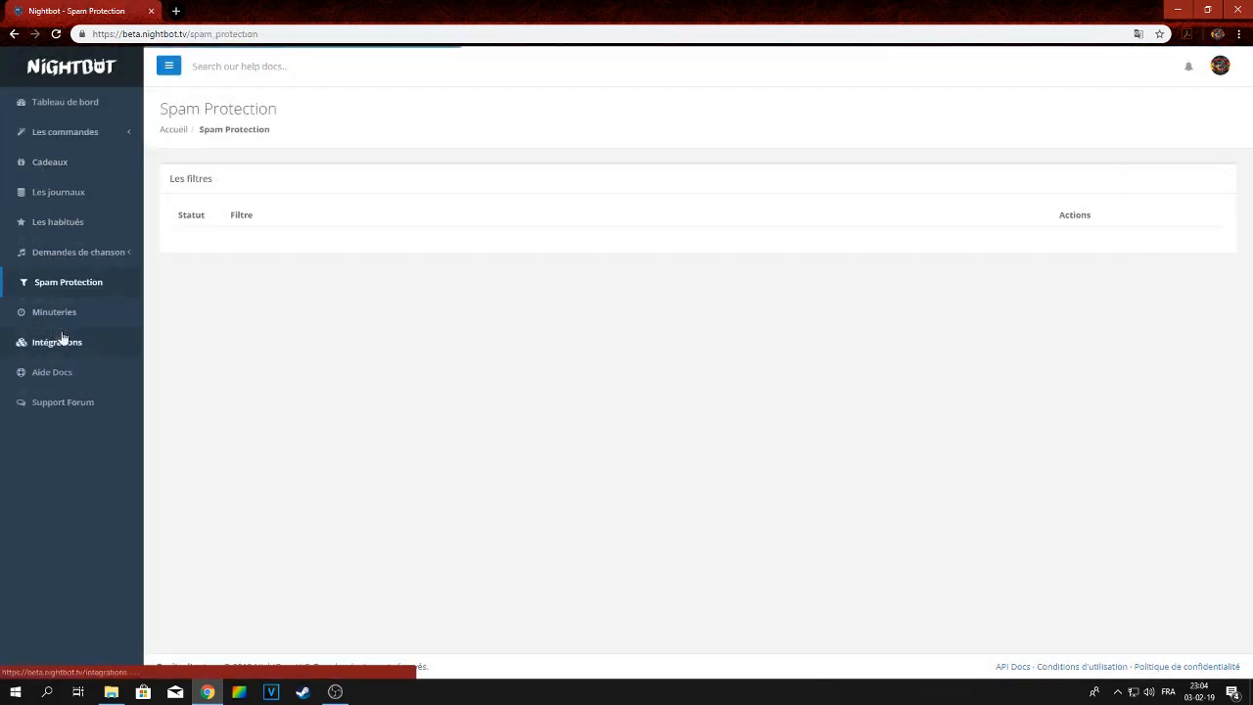
{"action": "left_click", "coordinate": [54, 313]}
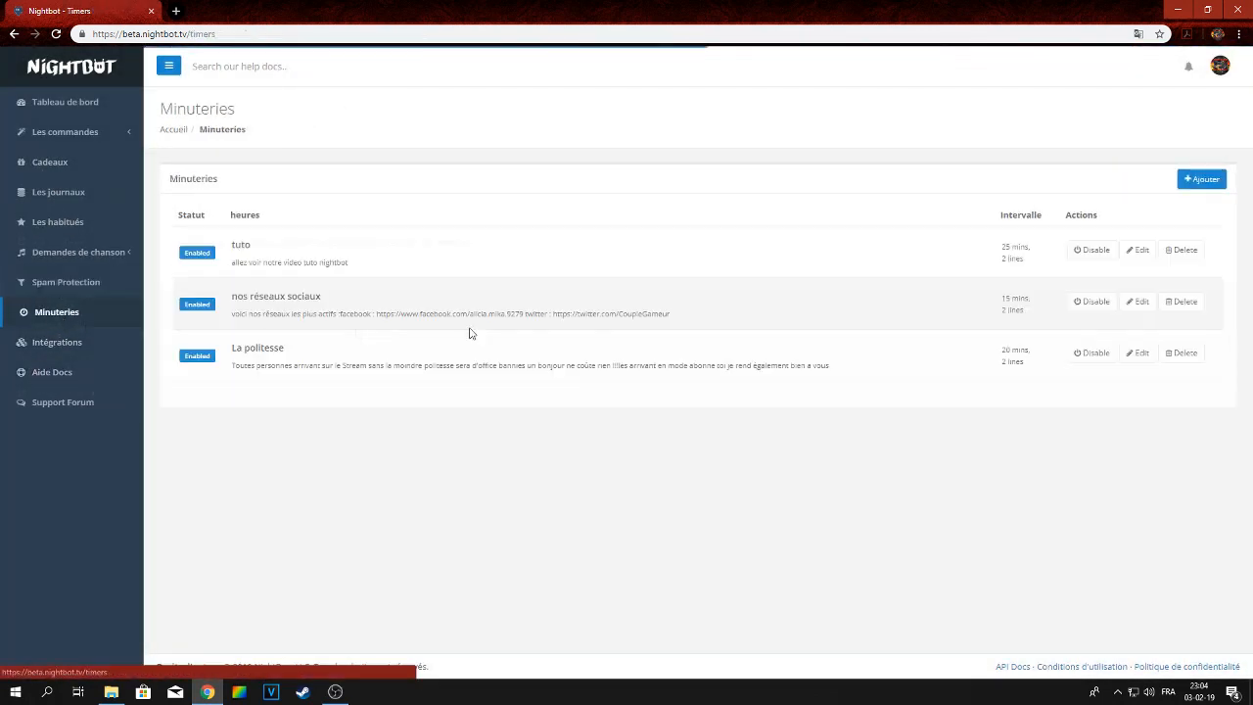
{"action": "left_click", "coordinate": [1097, 271]}
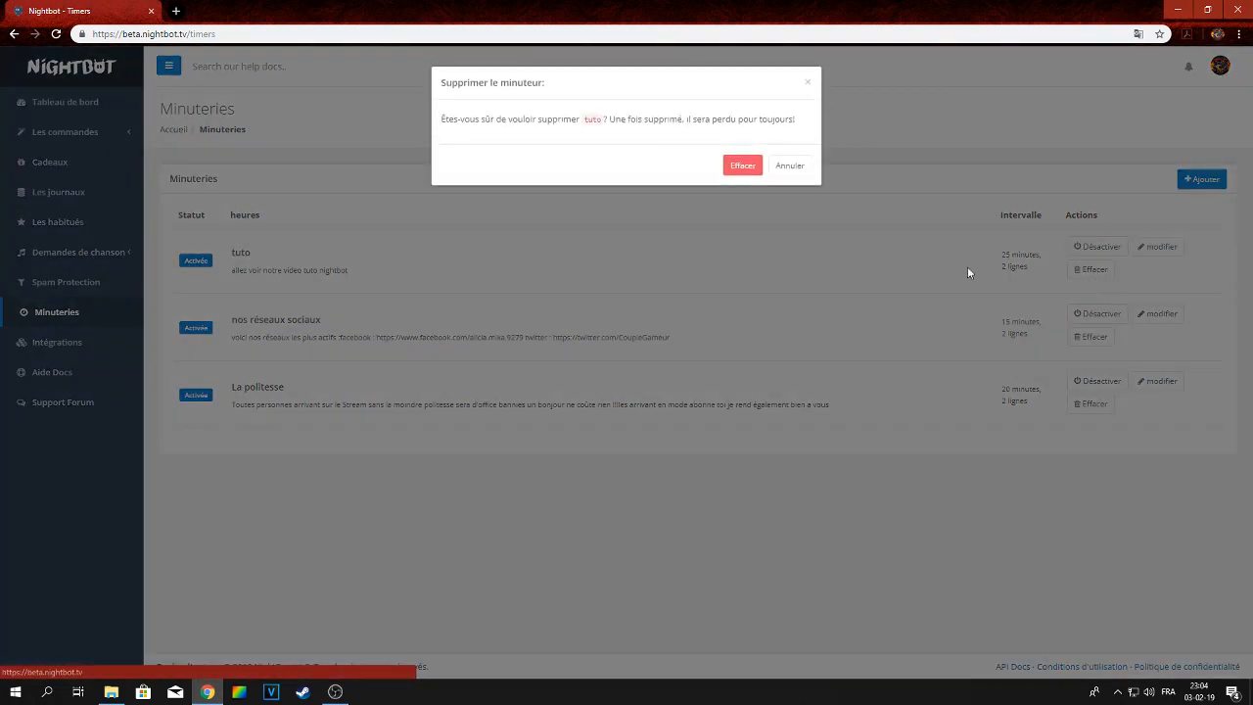
{"action": "left_click", "coordinate": [735, 166]}
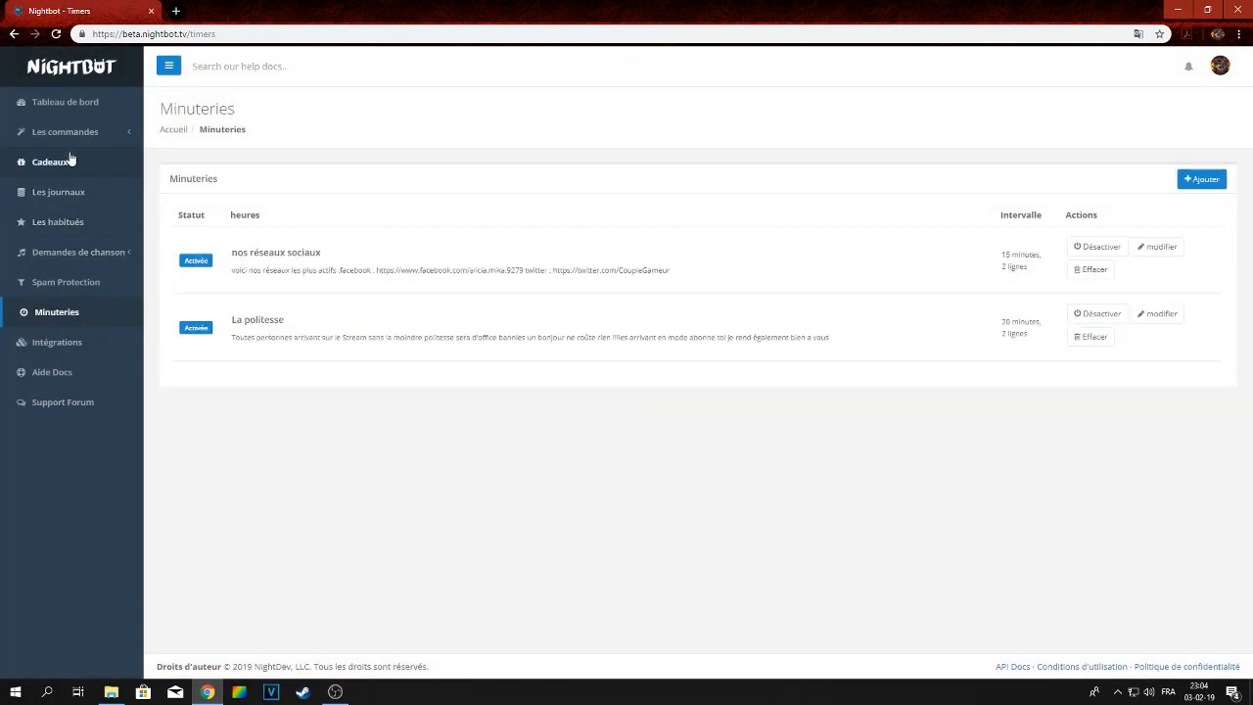
Review the add-timer and add-command forms, closing each without saving
{"action": "left_click", "coordinate": [69, 136]}
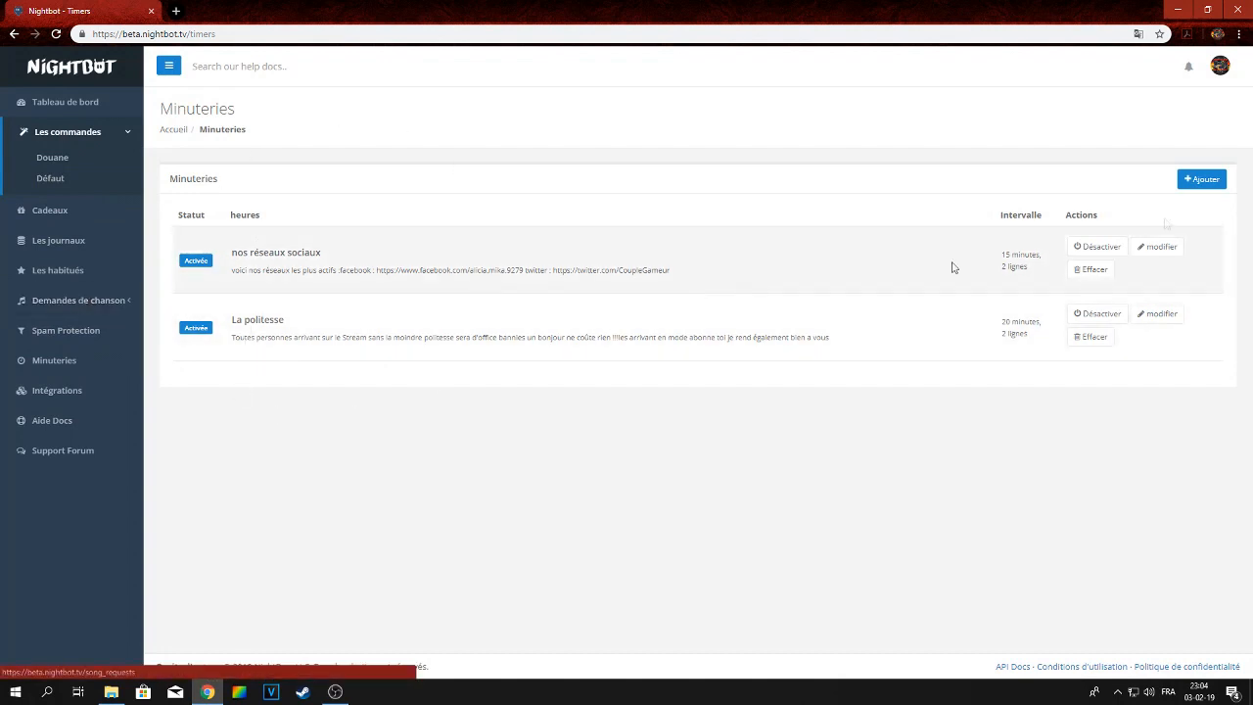
{"action": "left_click", "coordinate": [1194, 182]}
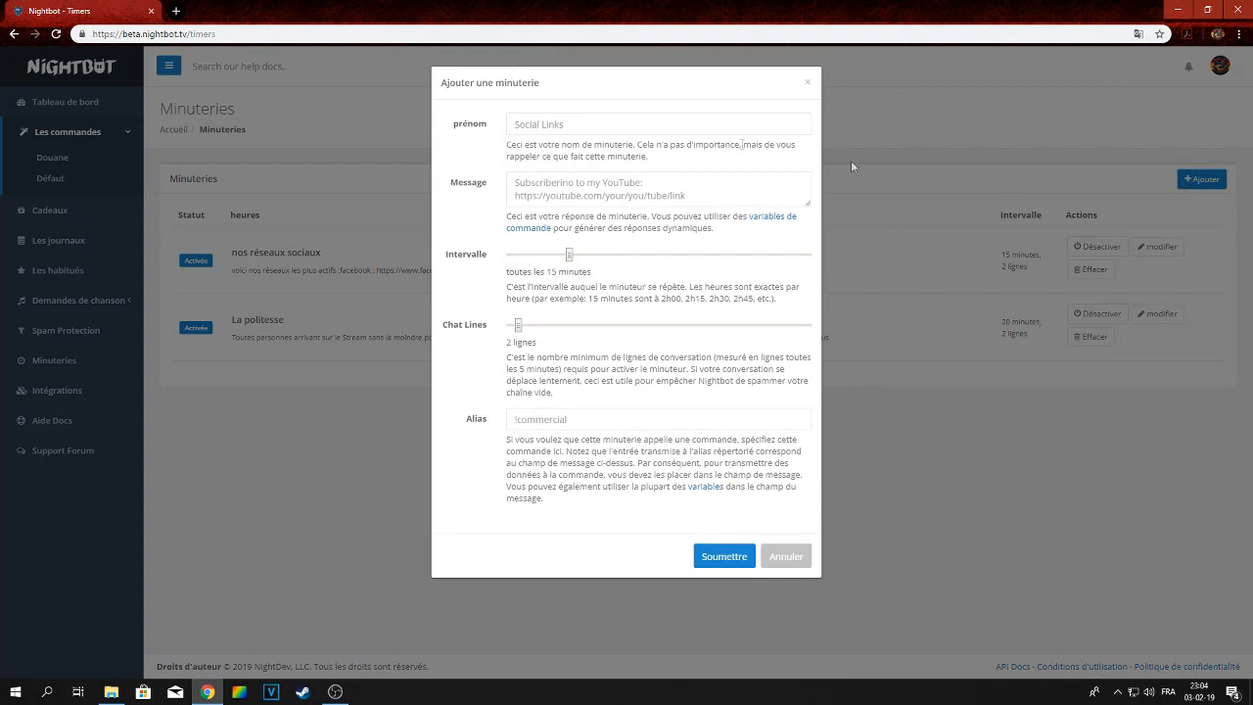
{"action": "left_click", "coordinate": [531, 125]}
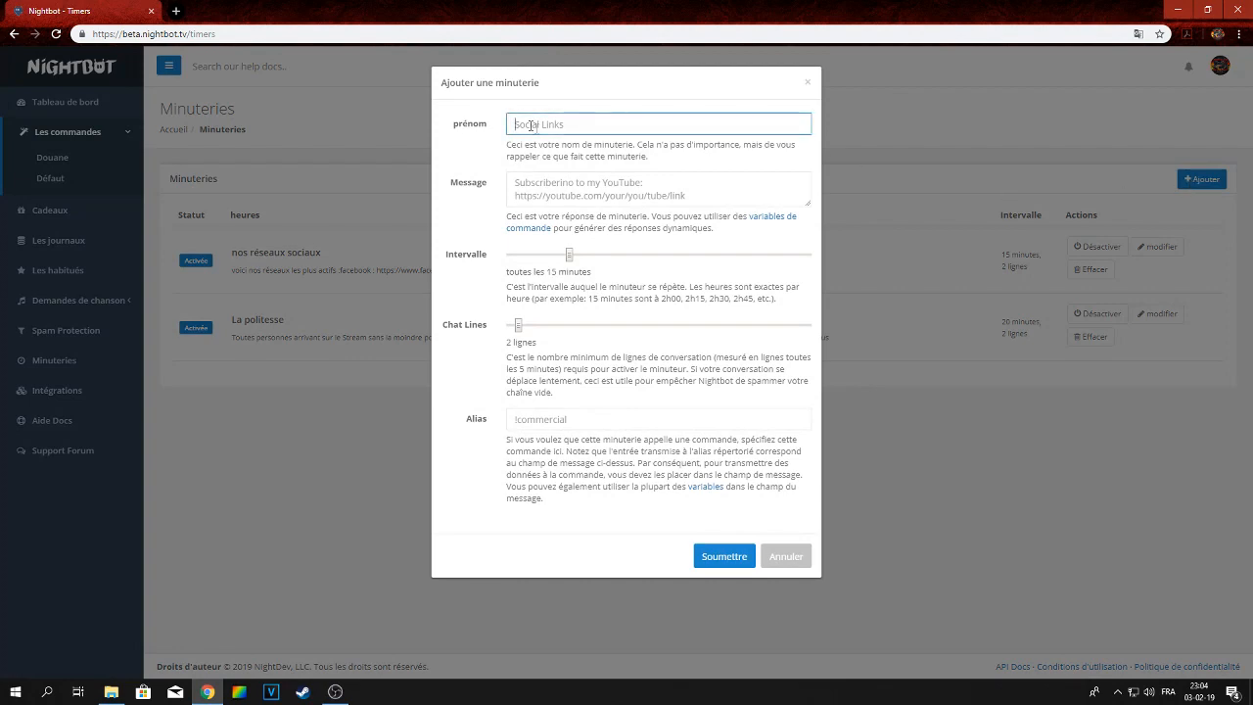
{"action": "left_click", "coordinate": [808, 82]}
{"action": "left_click", "coordinate": [43, 164]}
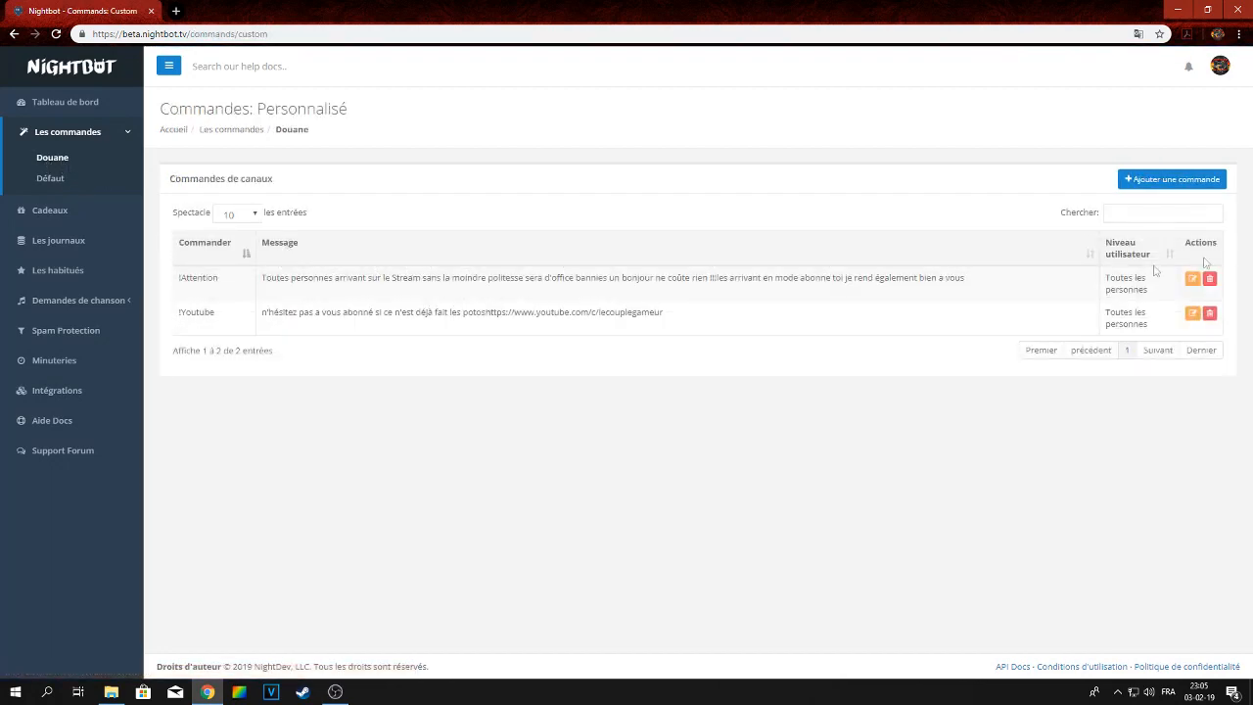
{"action": "left_click", "coordinate": [1184, 186]}
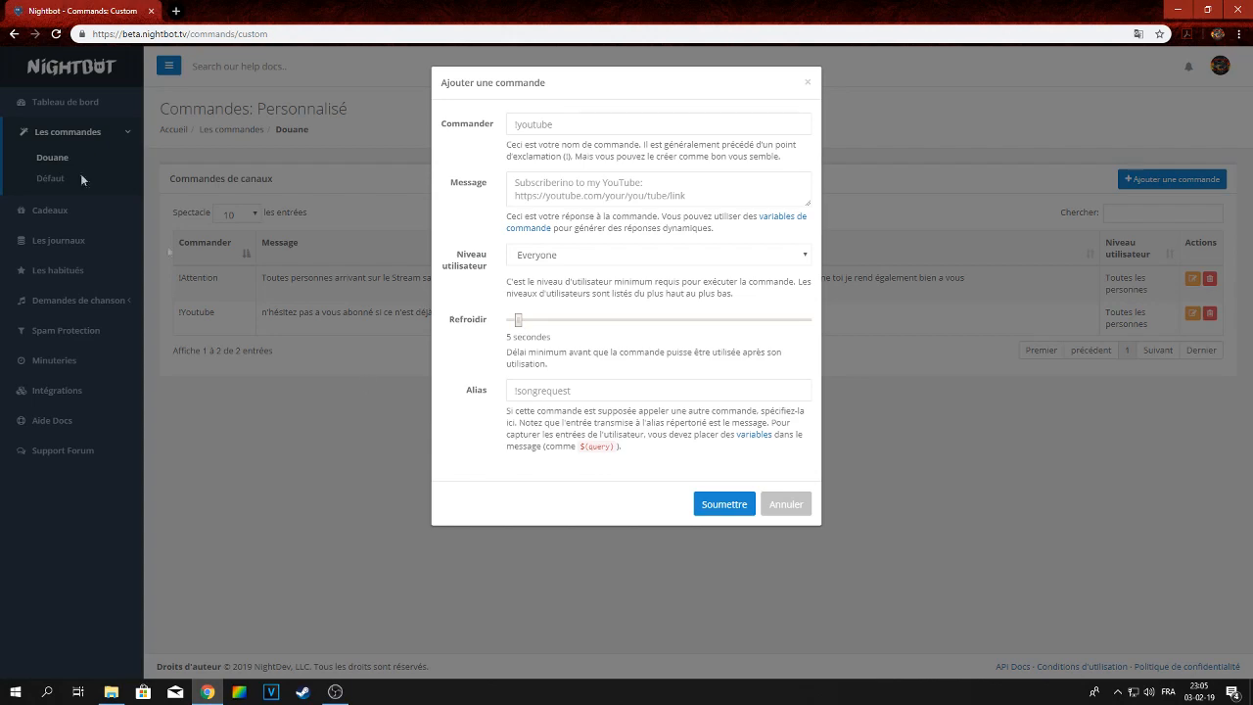
{"action": "left_click", "coordinate": [780, 515]}
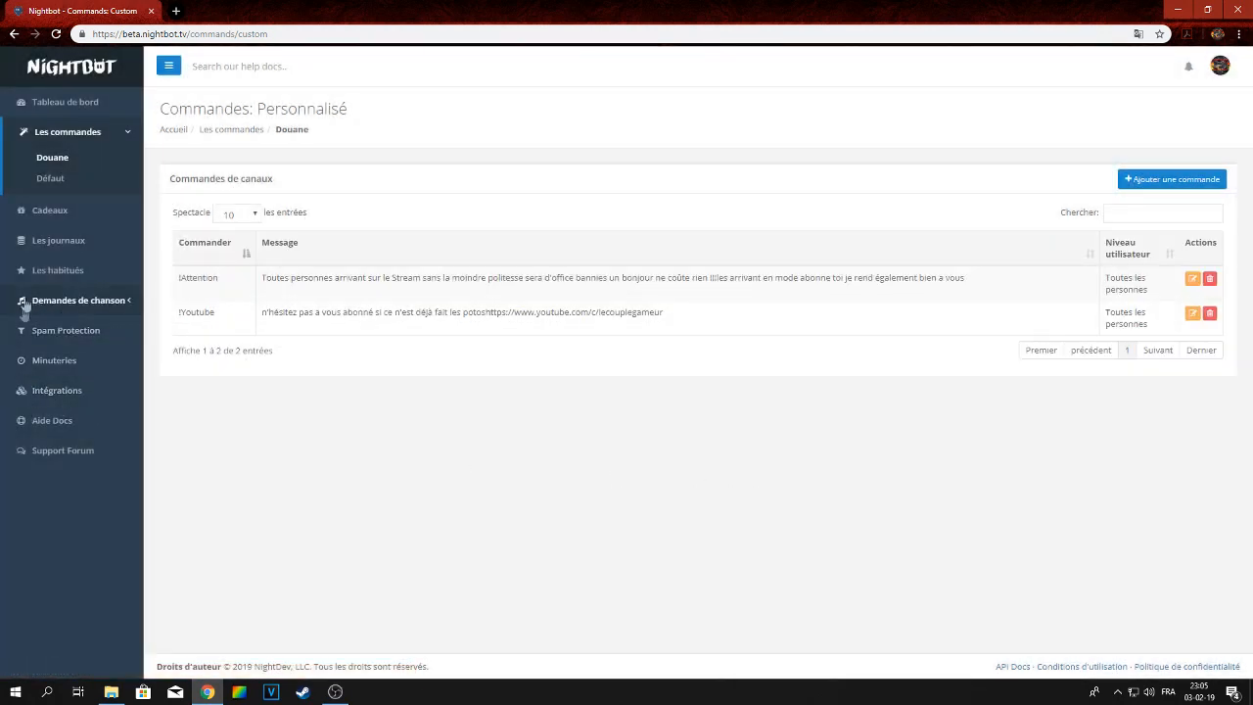
Review the nos réseaux sociaux timer settings and the word blacklist filter options without changing them
{"action": "left_click", "coordinate": [46, 362]}
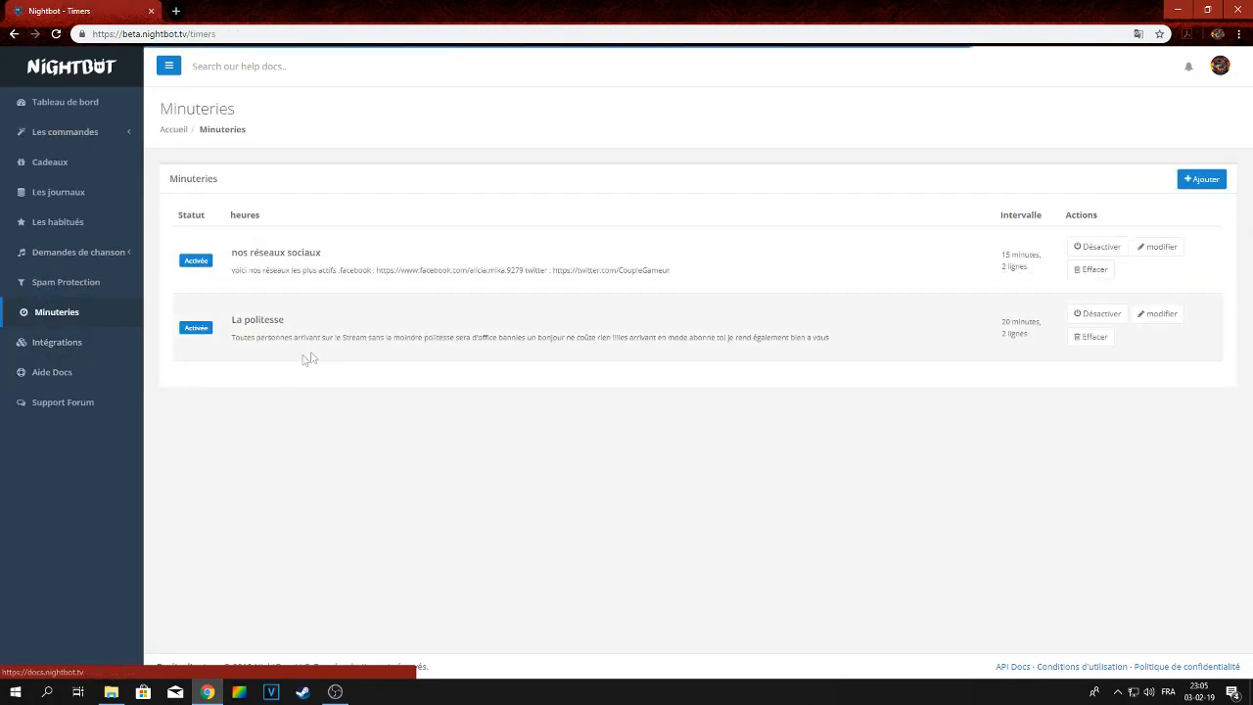
{"action": "left_click", "coordinate": [1151, 251]}
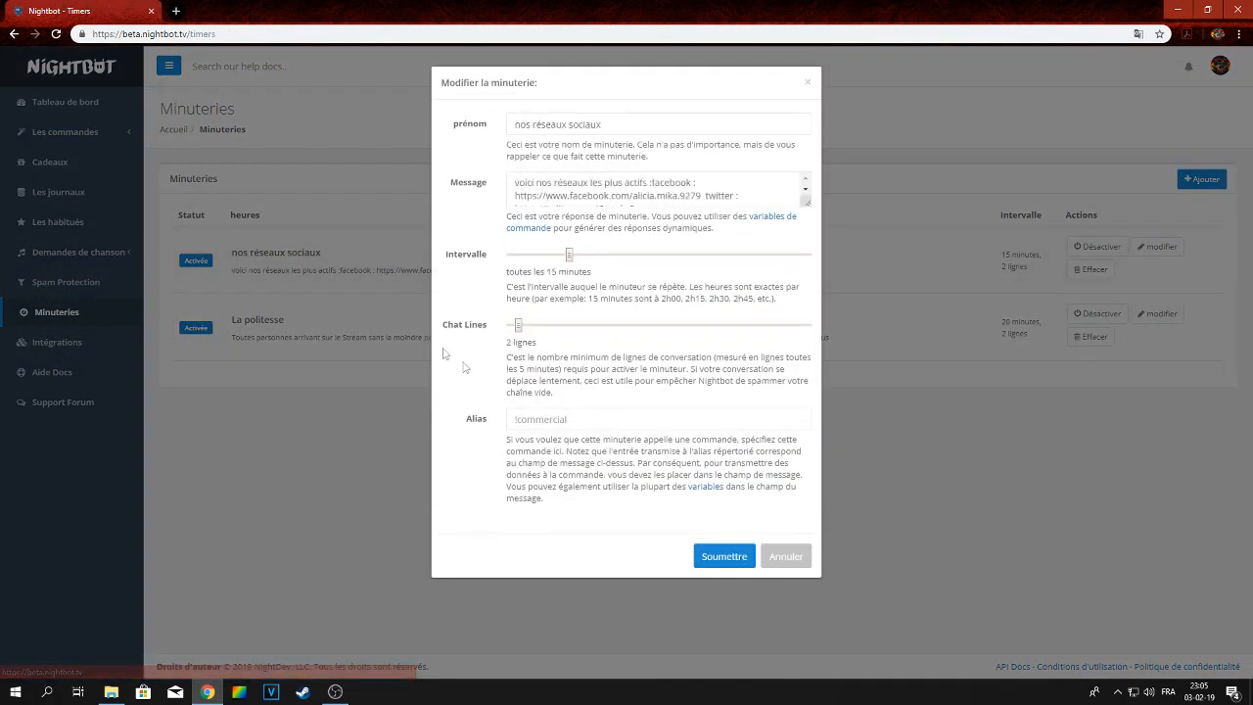
{"action": "left_click", "coordinate": [792, 558]}
{"action": "left_click", "coordinate": [78, 285]}
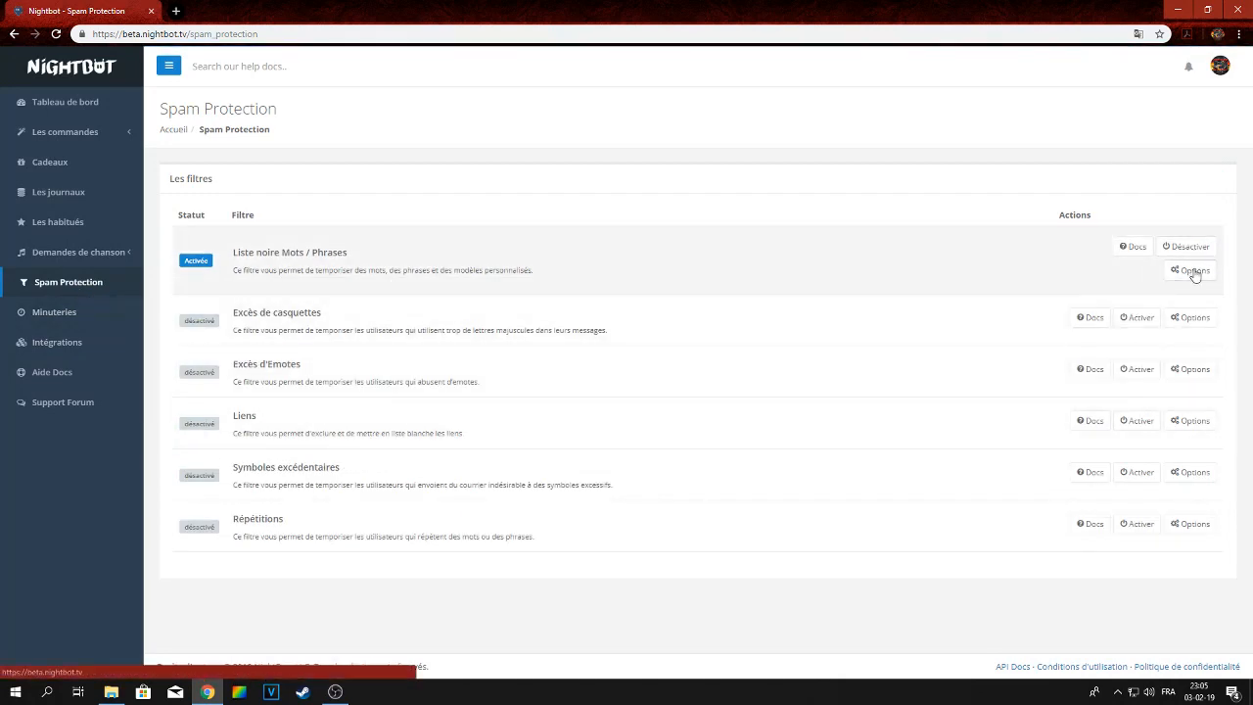
{"action": "left_click", "coordinate": [1192, 271]}
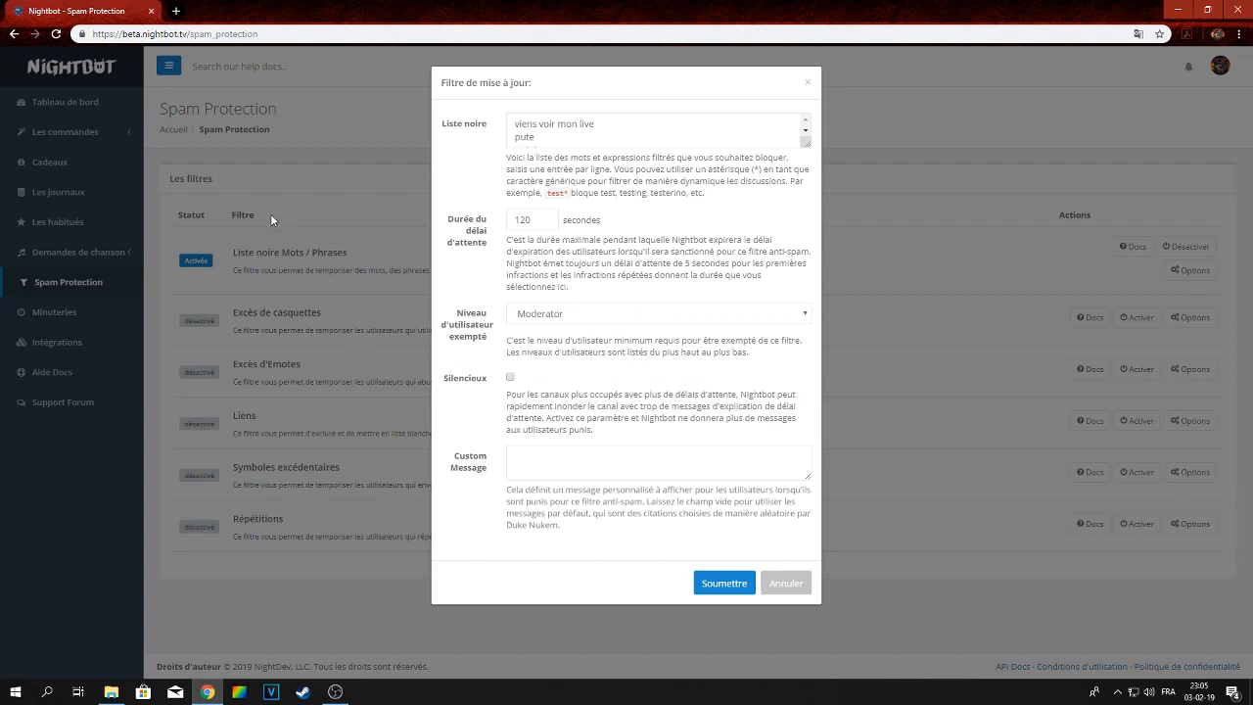
{"action": "left_click", "coordinate": [789, 582]}
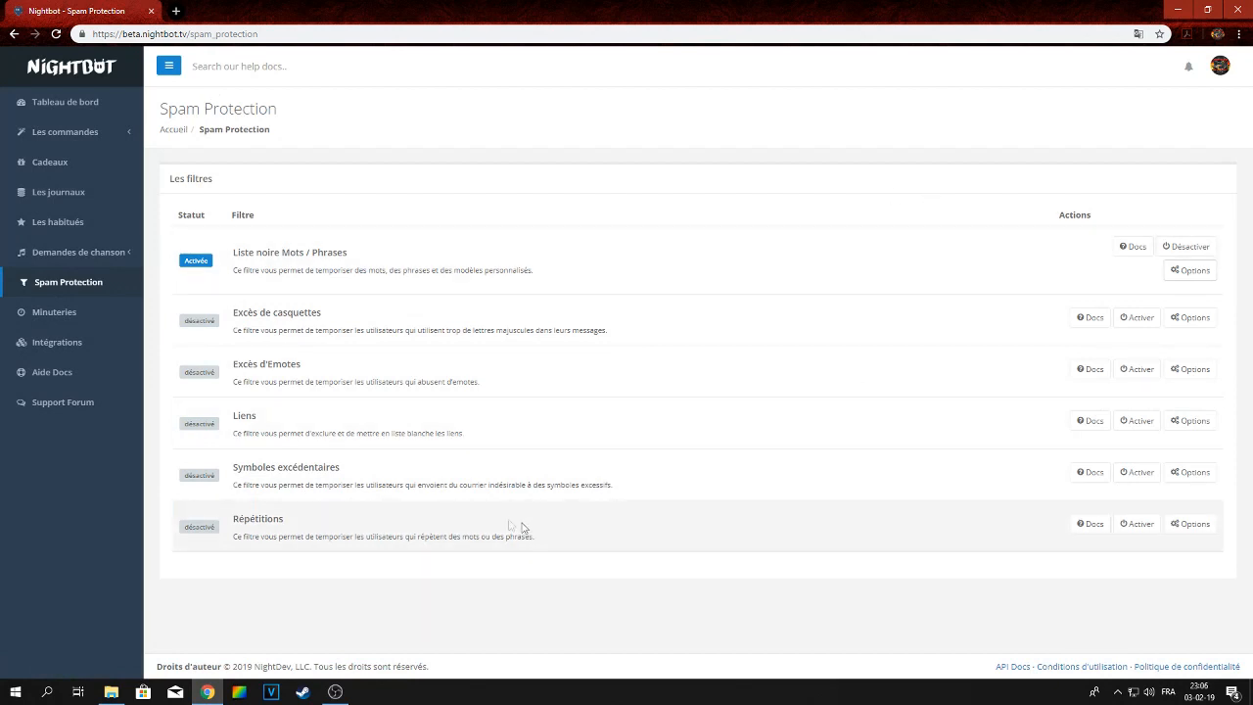
Open the dashboard and return to the custom commands list
{"action": "left_click", "coordinate": [74, 104]}
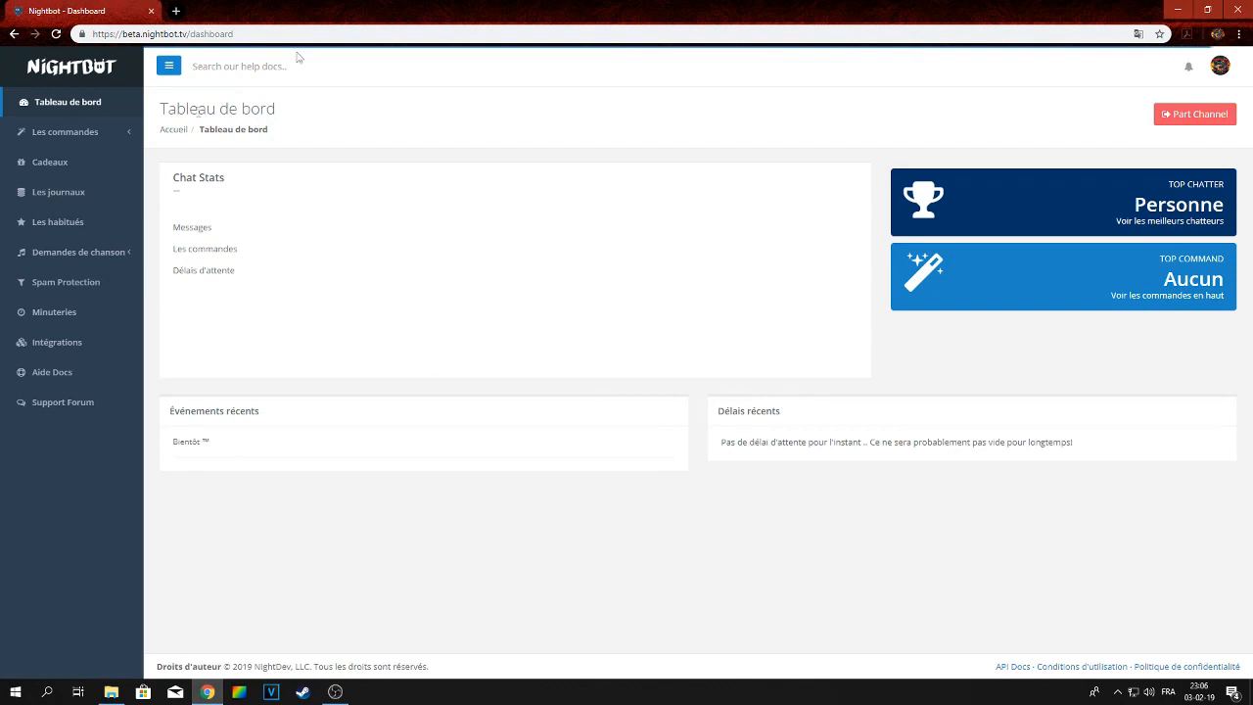
{"action": "left_click", "coordinate": [68, 131]}
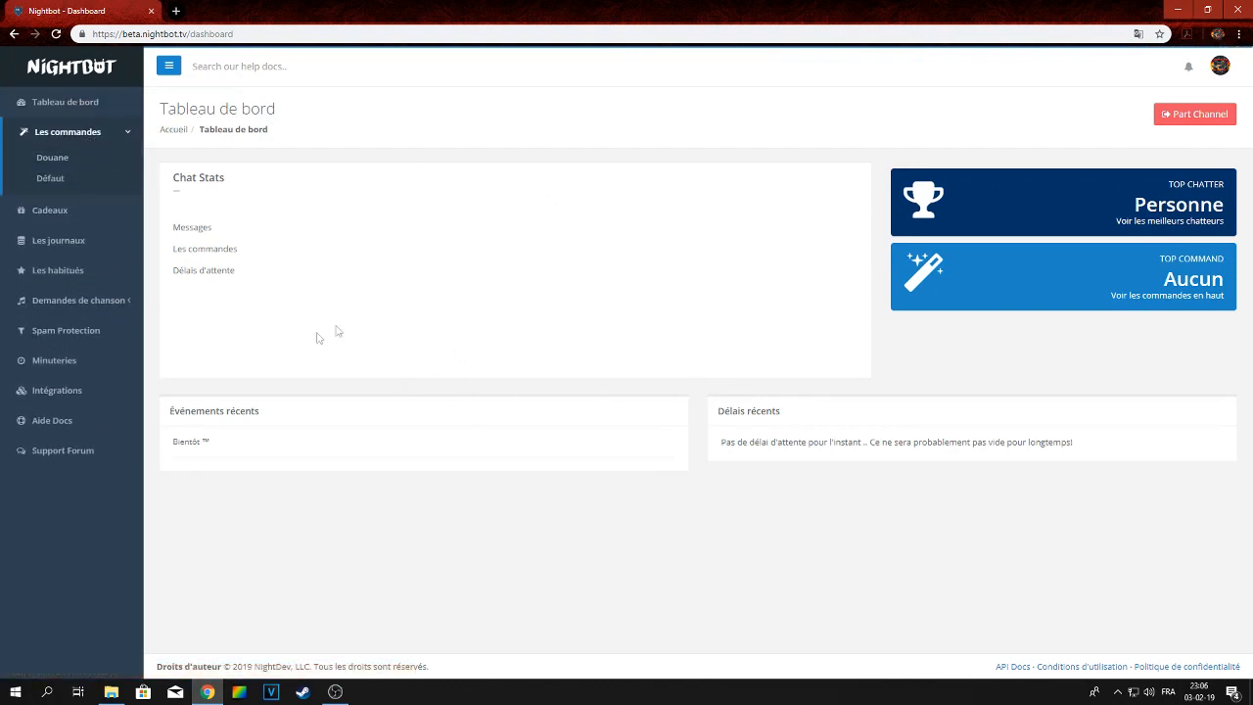
{"action": "left_click", "coordinate": [52, 157]}
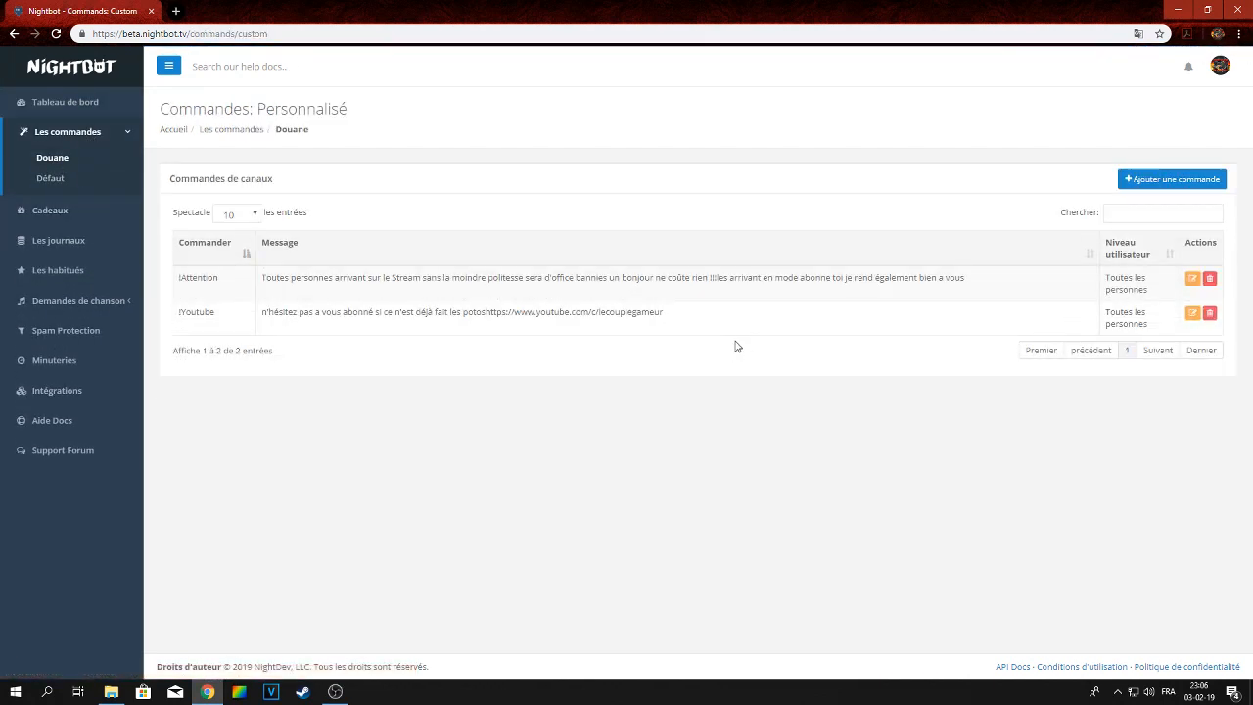